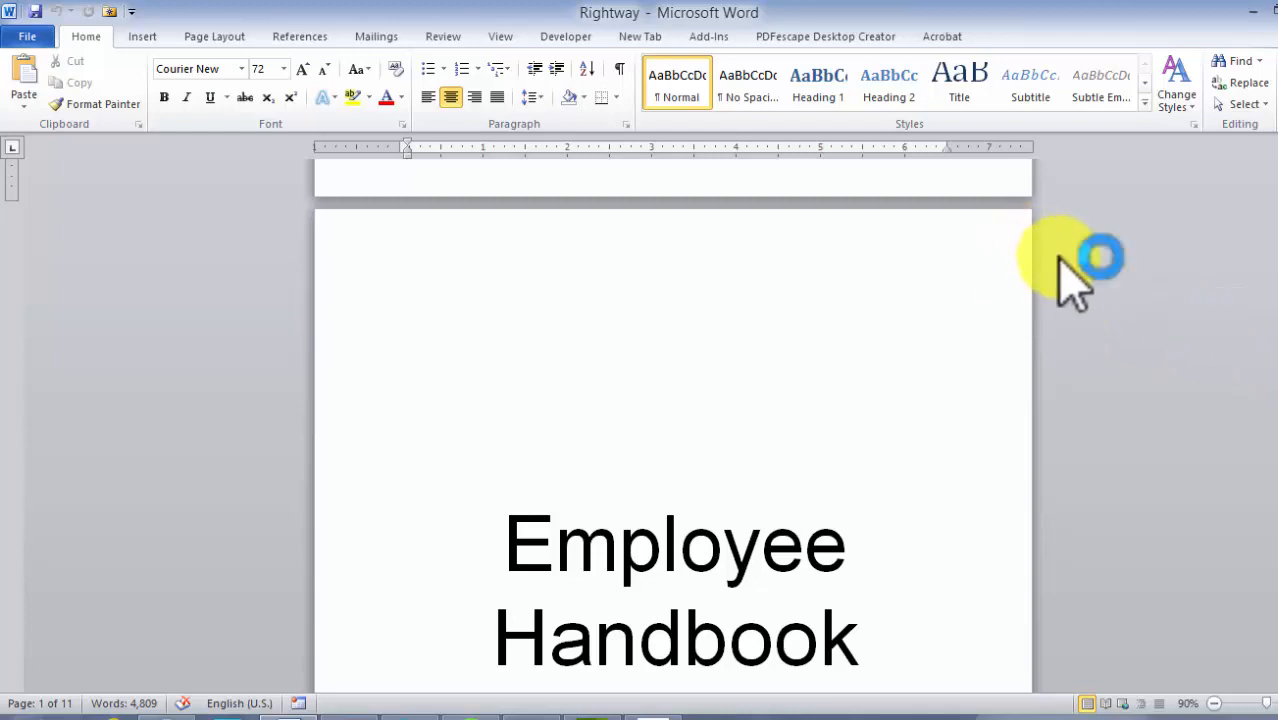
Inspect the Heading 1 style's font, size and colour settings in its Modify Style dialog, closing it with OK
{"action": "scroll", "coordinate": [1062, 244], "scroll_direction": "down", "scroll_amount": 3}
{"action": "scroll", "coordinate": [1062, 245], "scroll_direction": "down", "scroll_amount": 10}
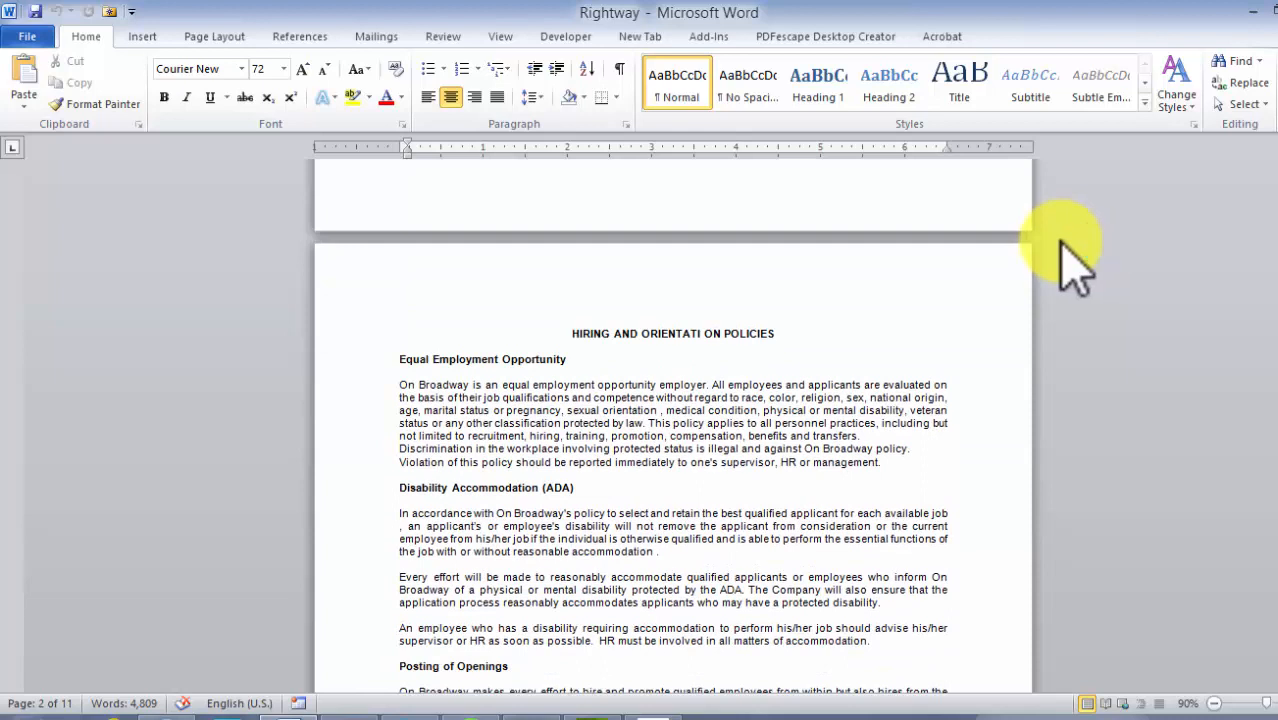
{"action": "right_click", "coordinate": [826, 82]}
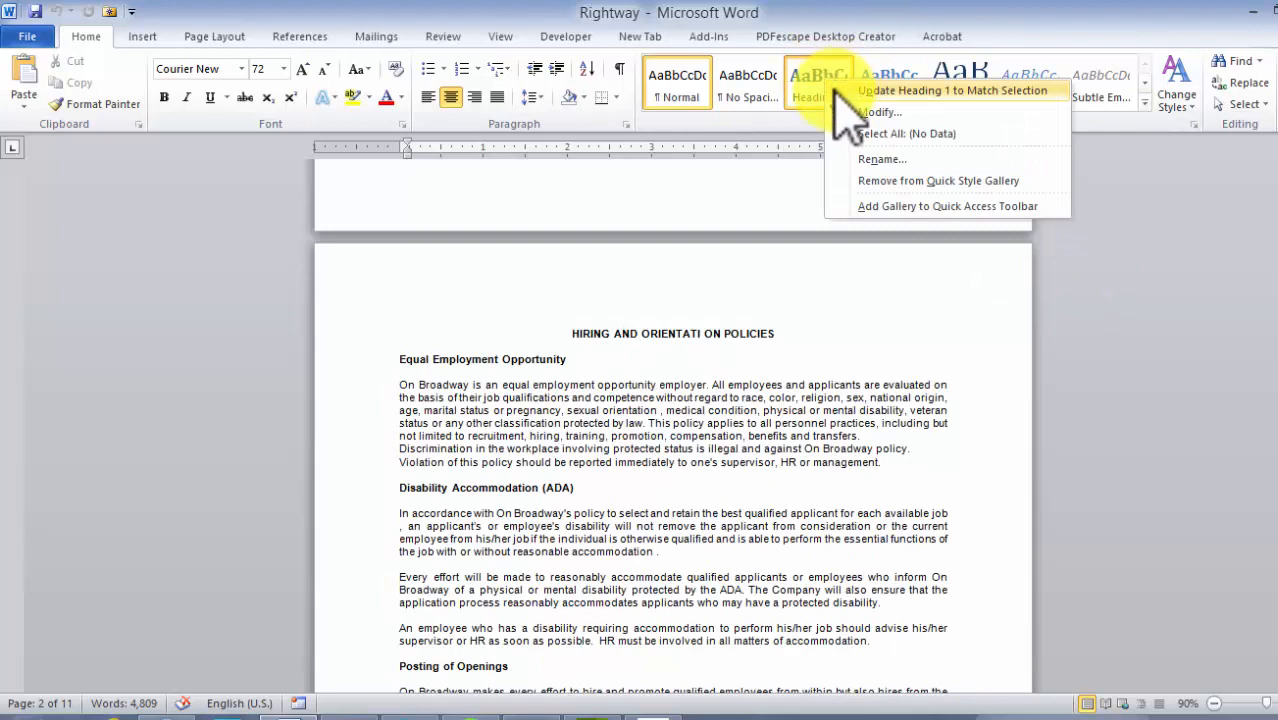
{"action": "left_click", "coordinate": [862, 112]}
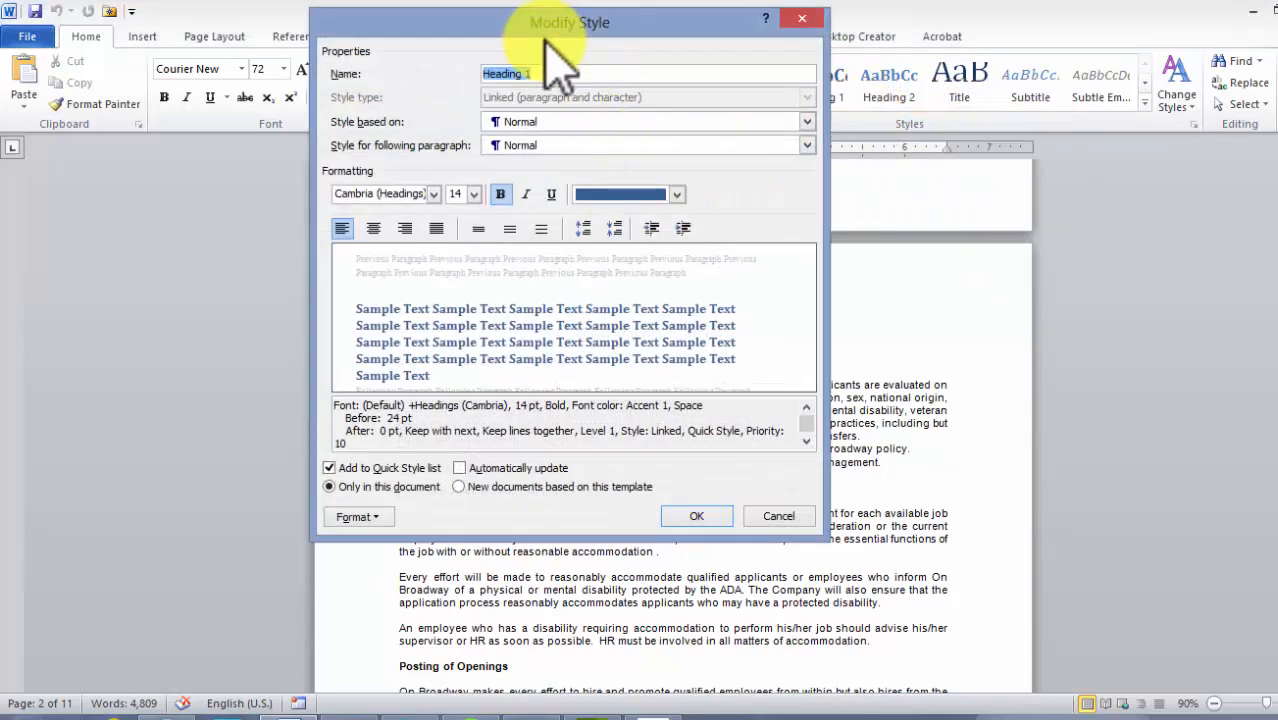
{"action": "left_click_drag", "start_coordinate": [541, 19], "coordinate": [551, 38]}
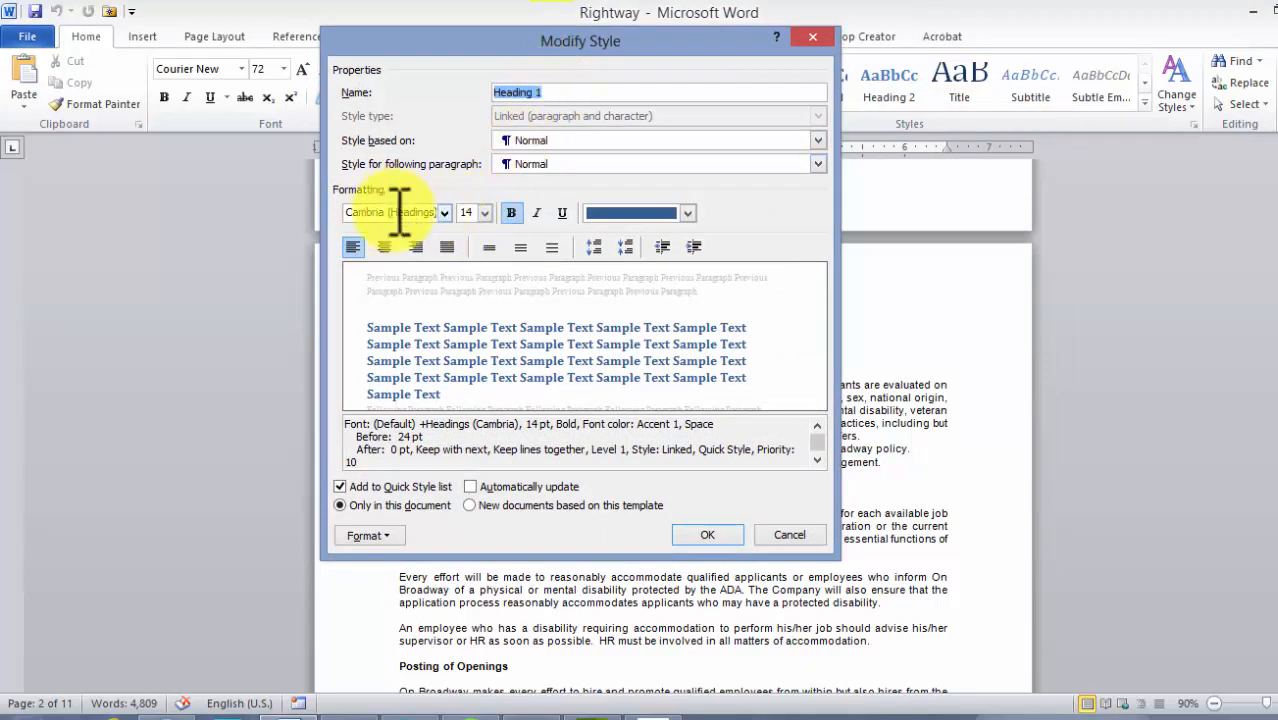
{"action": "left_click", "coordinate": [483, 212]}
{"action": "left_click", "coordinate": [467, 291]}
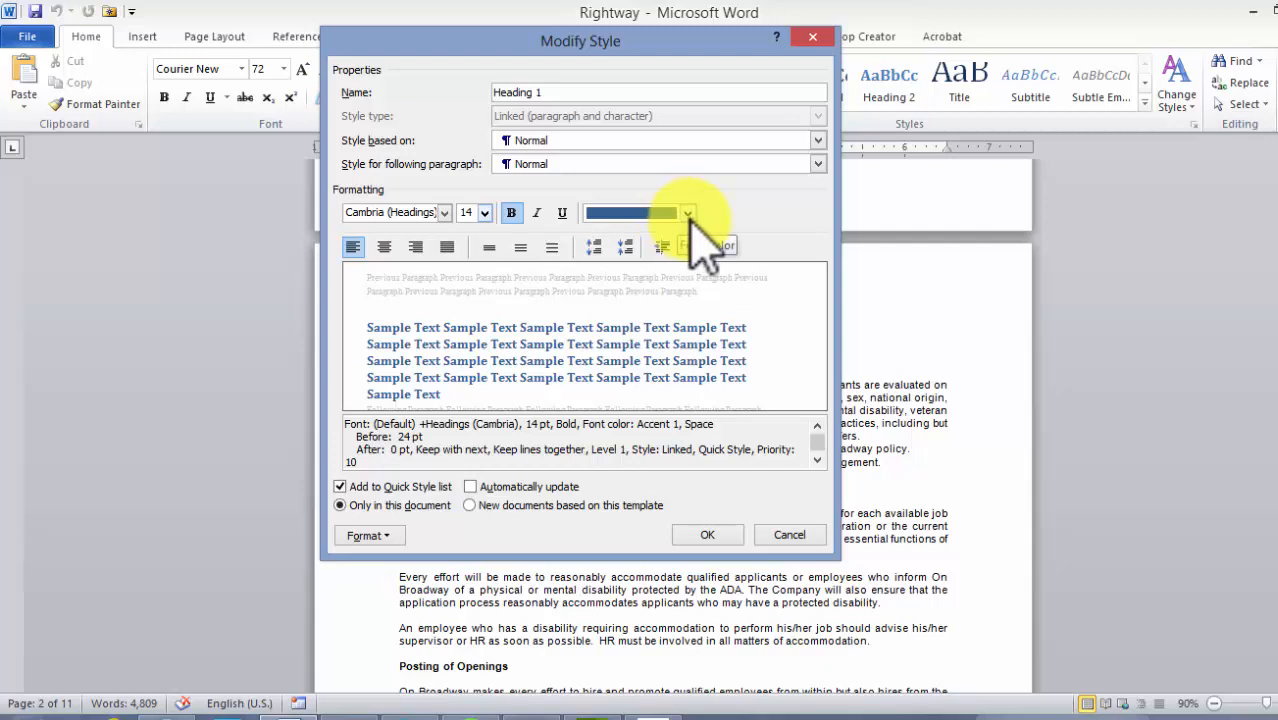
{"action": "left_click", "coordinate": [688, 213]}
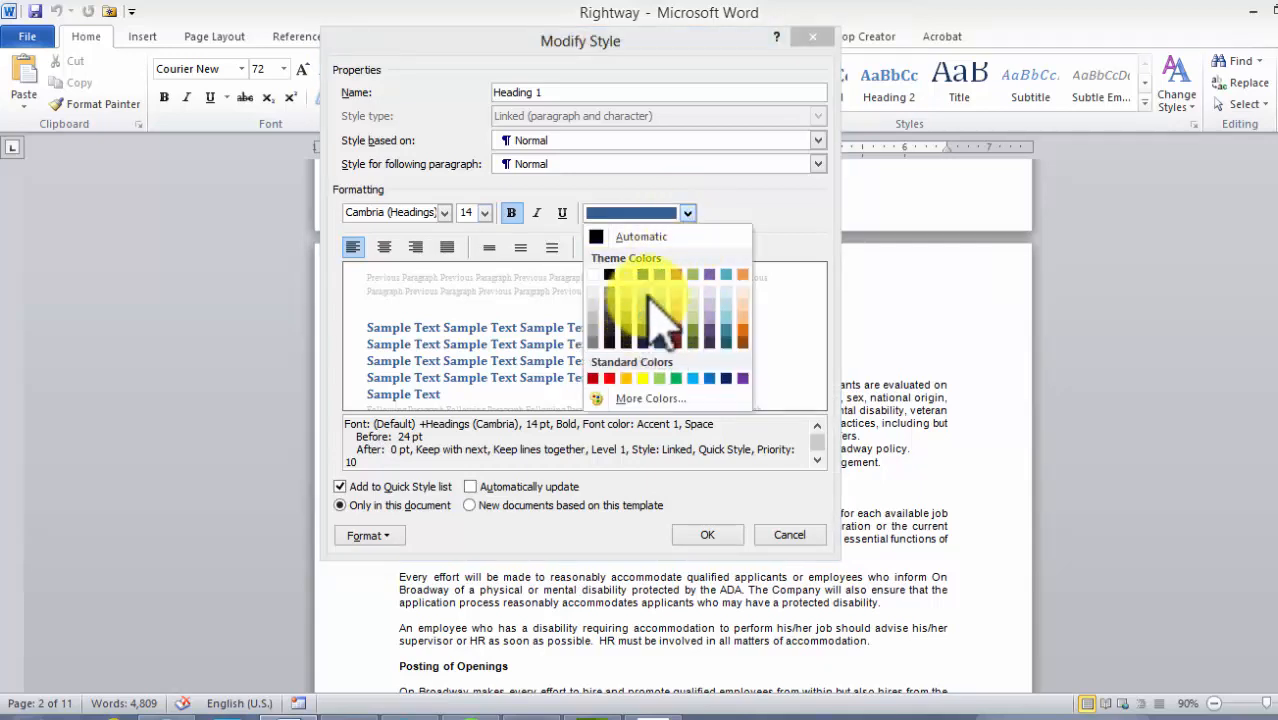
{"action": "left_click", "coordinate": [754, 212]}
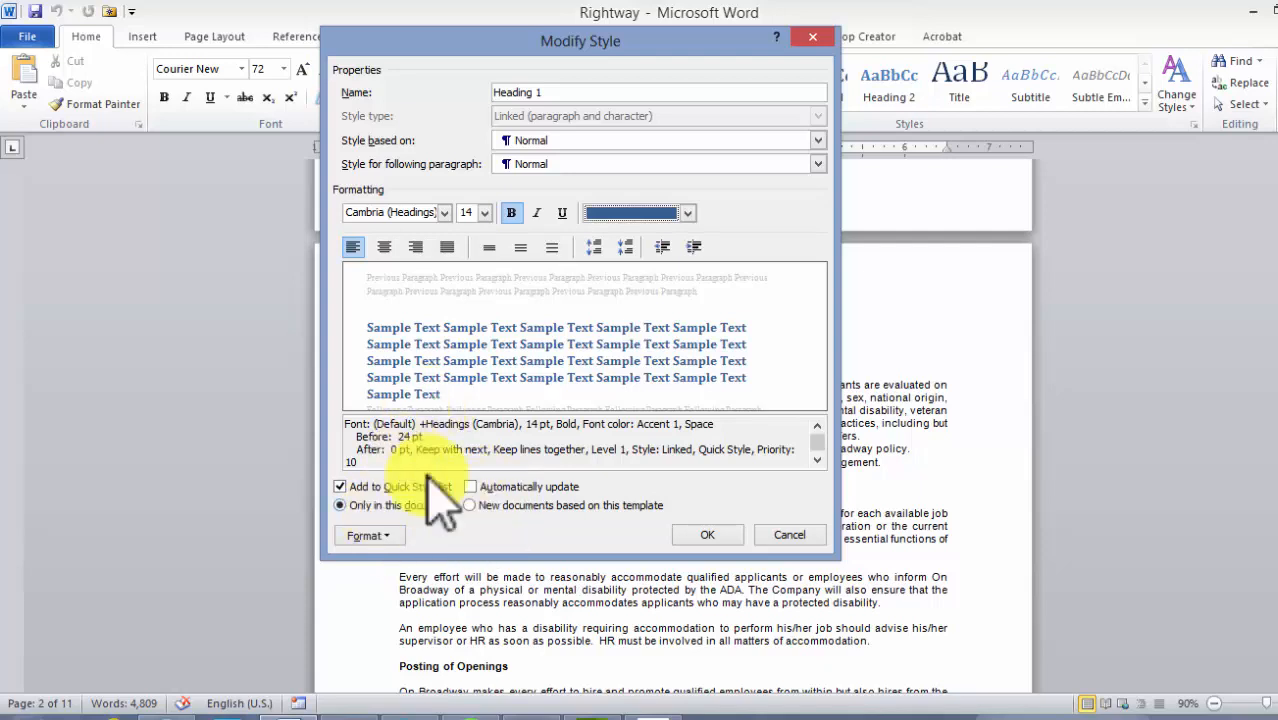
{"action": "left_click", "coordinate": [707, 536]}
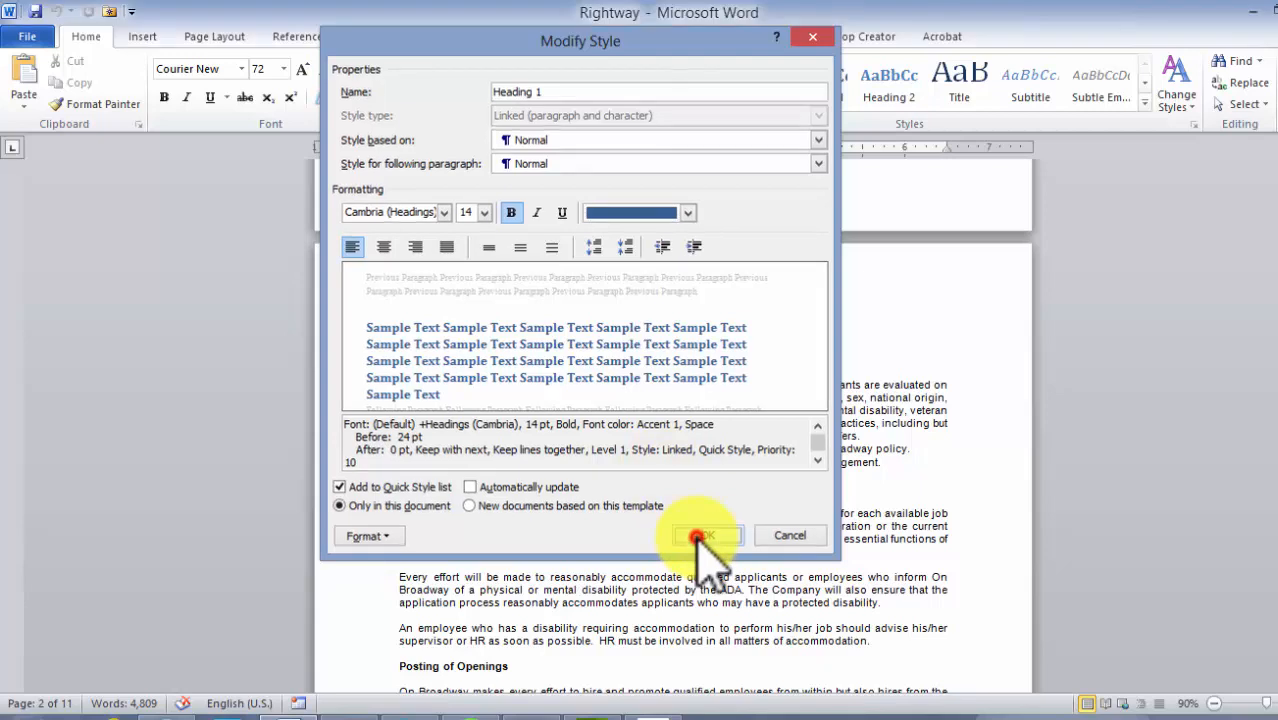
Inspect the Heading 2 style's settings in its Modify Style dialog and close it with OK
{"action": "right_click", "coordinate": [889, 90]}
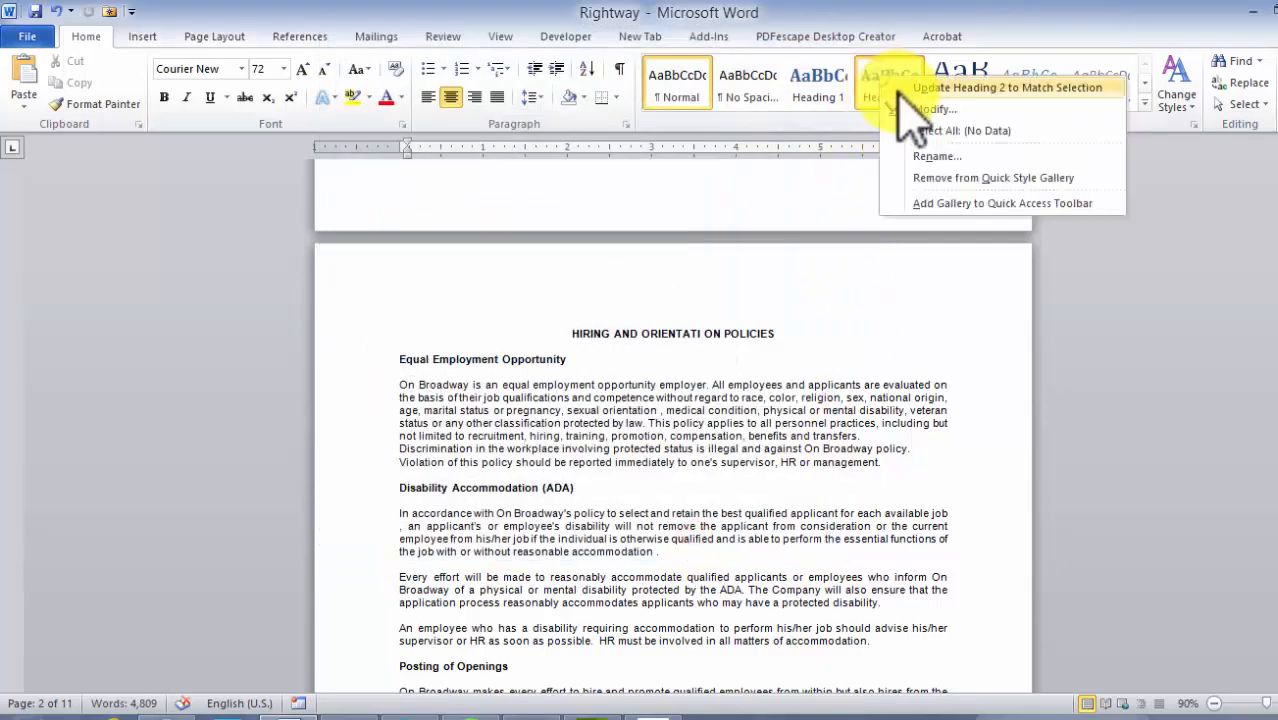
{"action": "left_click", "coordinate": [908, 109]}
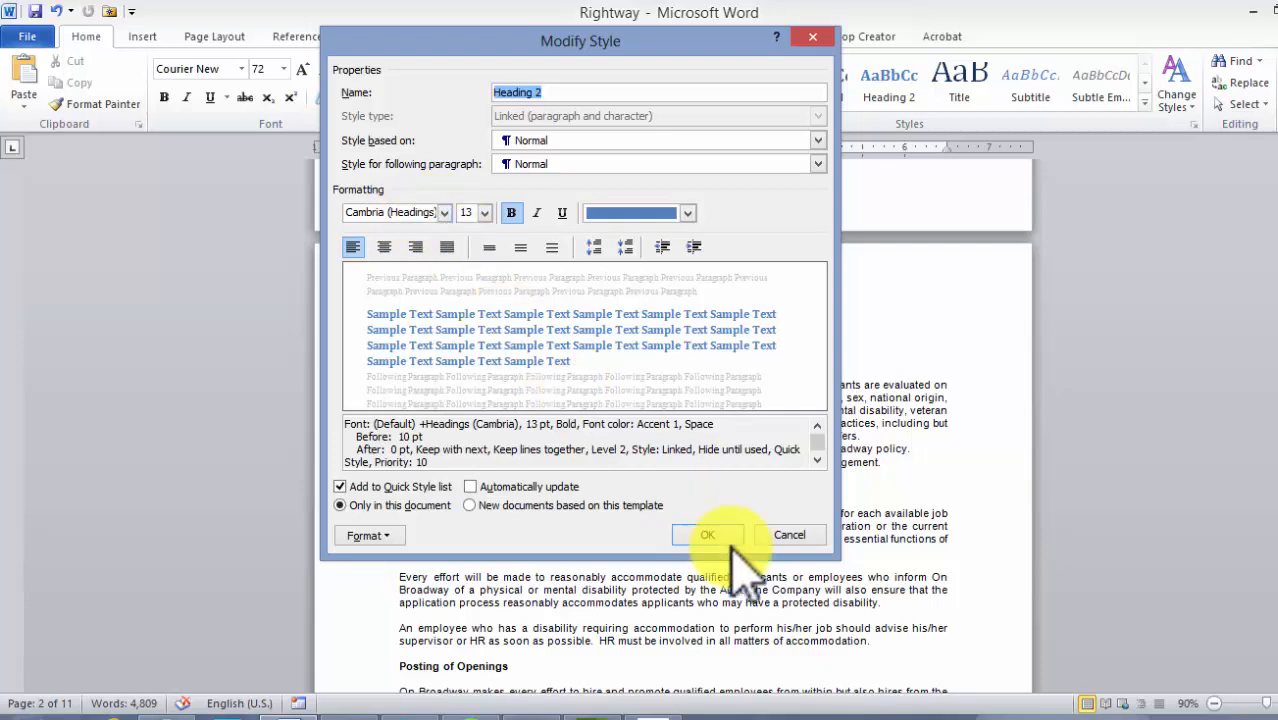
{"action": "left_click", "coordinate": [708, 537]}
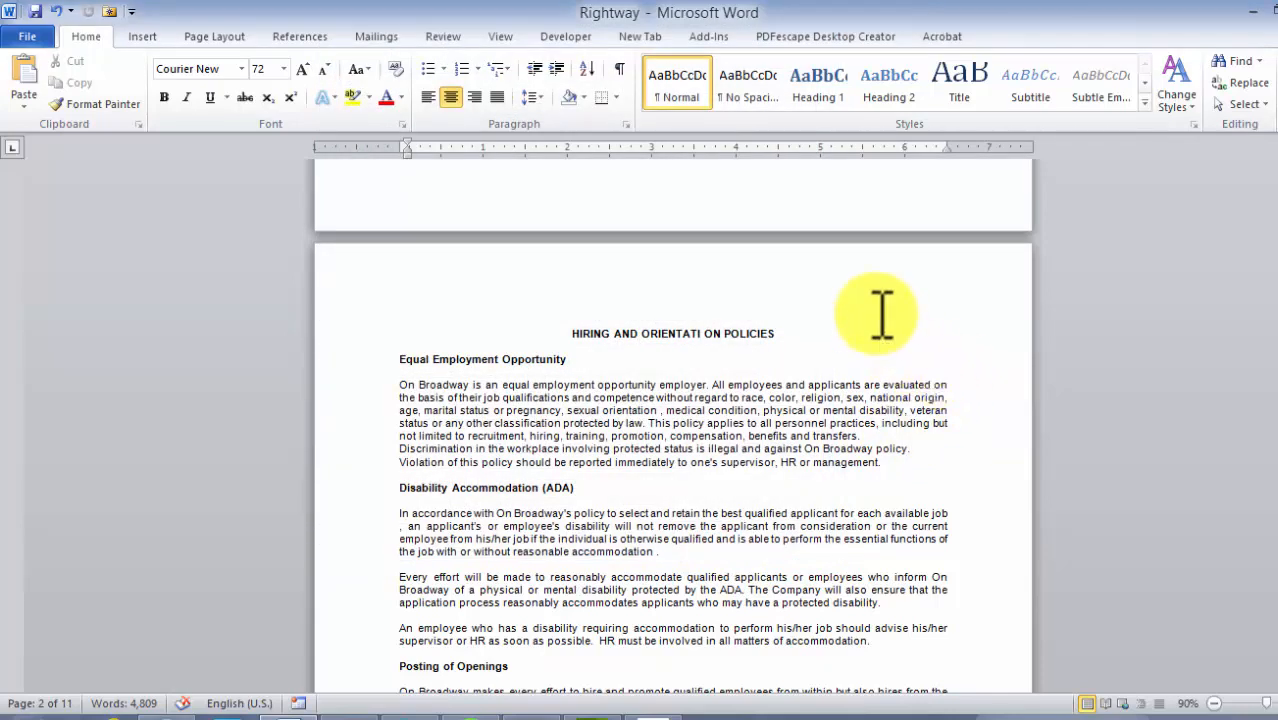
Apply the Heading 1 style to the HIRING AND ORIENTATI ON POLICIES section title
{"action": "scroll", "coordinate": [883, 314], "scroll_direction": "down", "scroll_amount": 2}
{"action": "scroll", "coordinate": [880, 305], "scroll_direction": "up", "scroll_amount": 5}
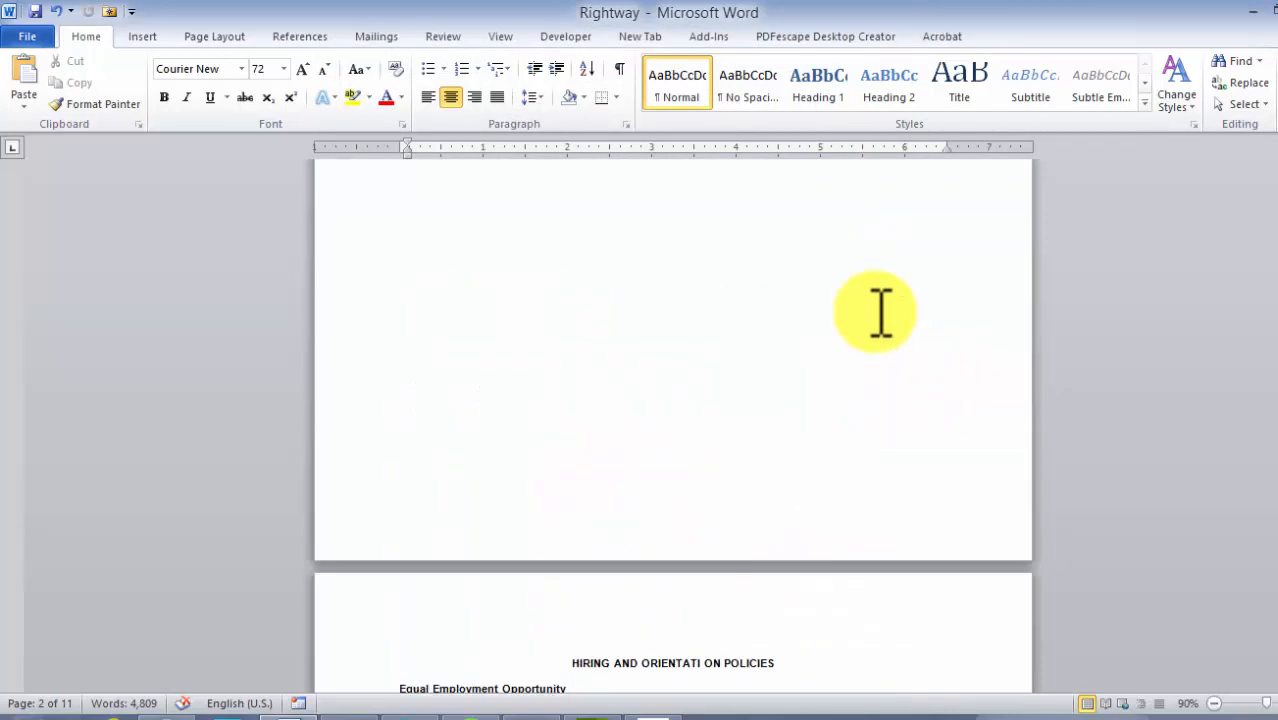
{"action": "scroll", "coordinate": [877, 308], "scroll_direction": "down", "scroll_amount": 5}
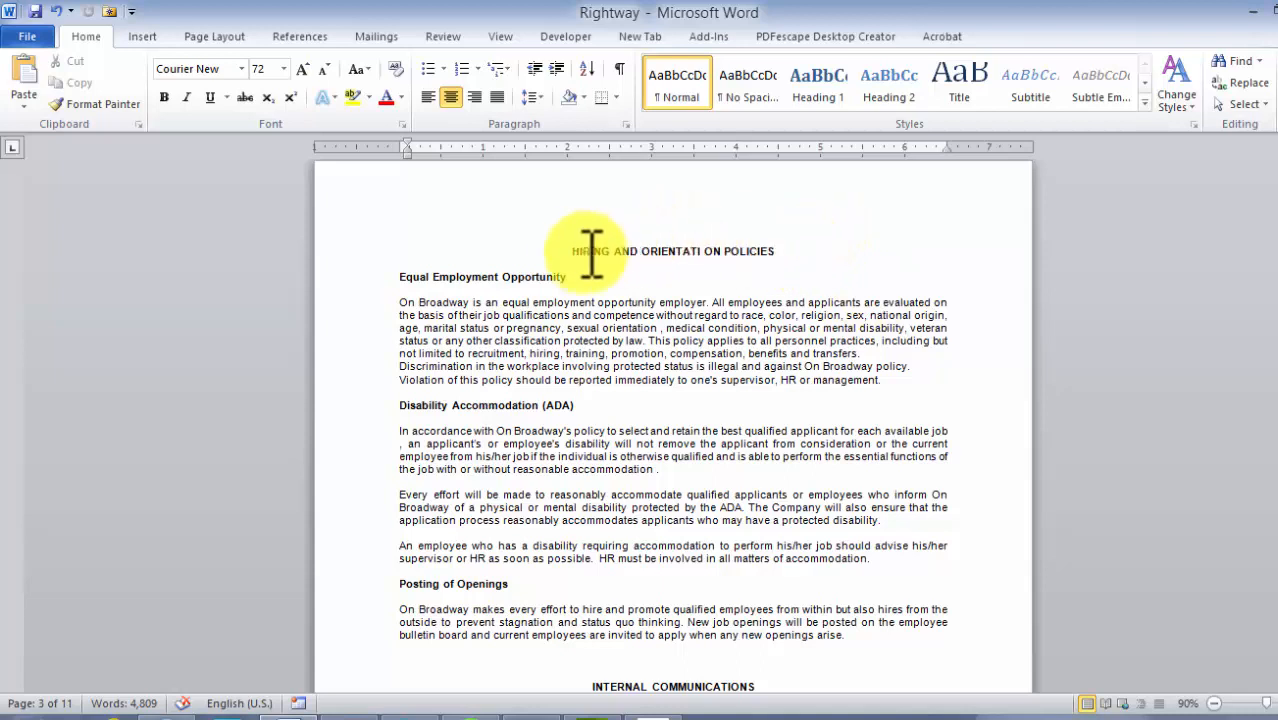
{"action": "left_click_drag", "start_coordinate": [780, 250], "coordinate": [562, 244]}
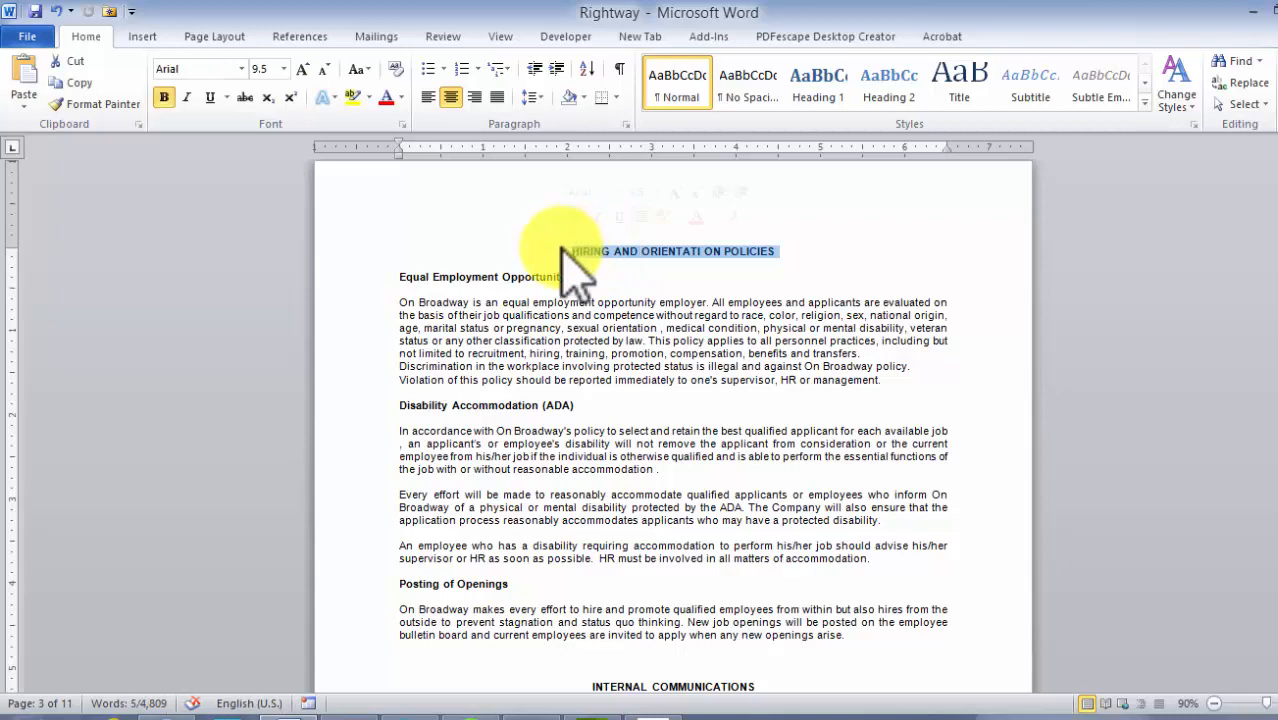
{"action": "left_click", "coordinate": [828, 90]}
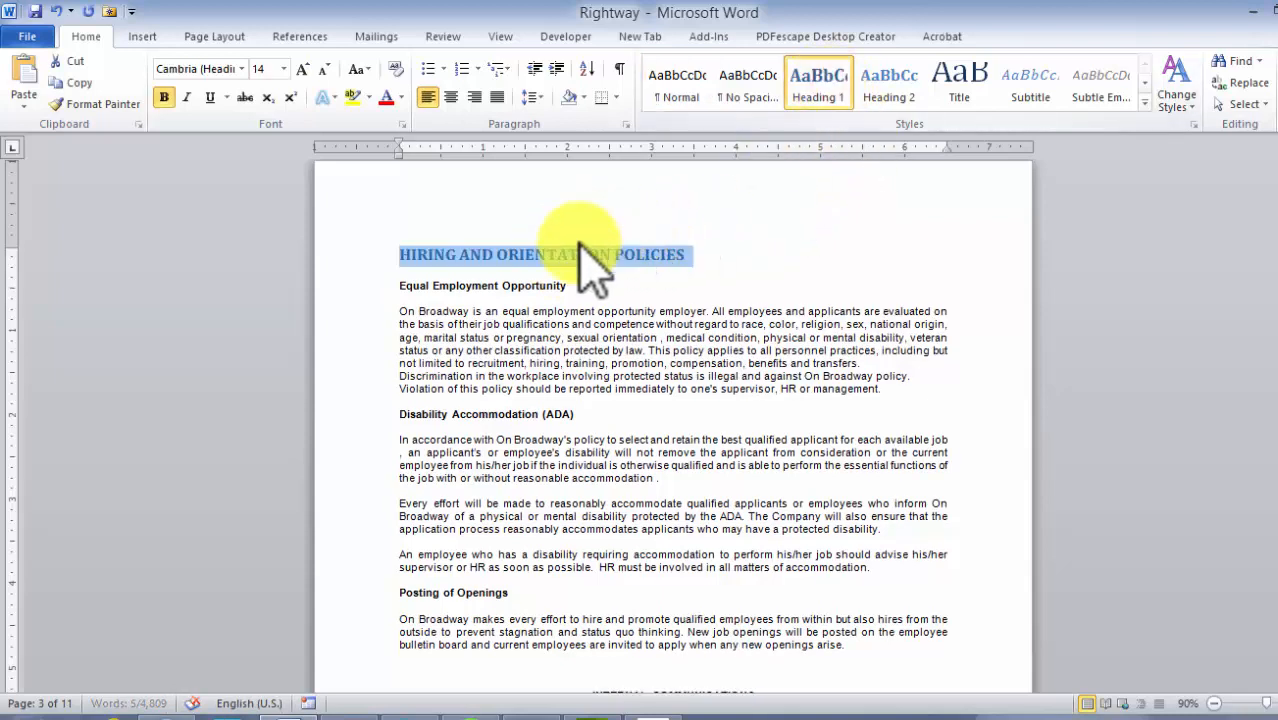
{"action": "left_click", "coordinate": [510, 255]}
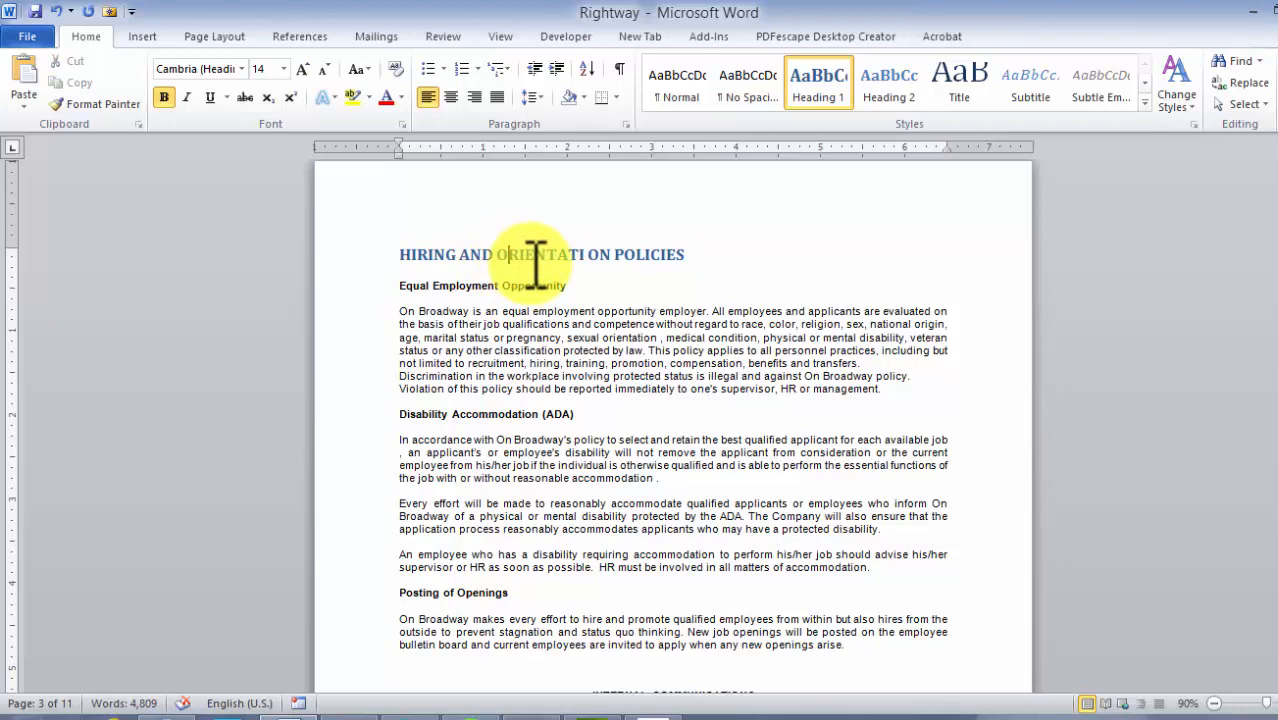
Apply the Heading 2 style to the Equal Employment Opportunity and Disability Accommodation (ADA) subheadings
{"action": "left_click_drag", "start_coordinate": [573, 286], "coordinate": [437, 300]}
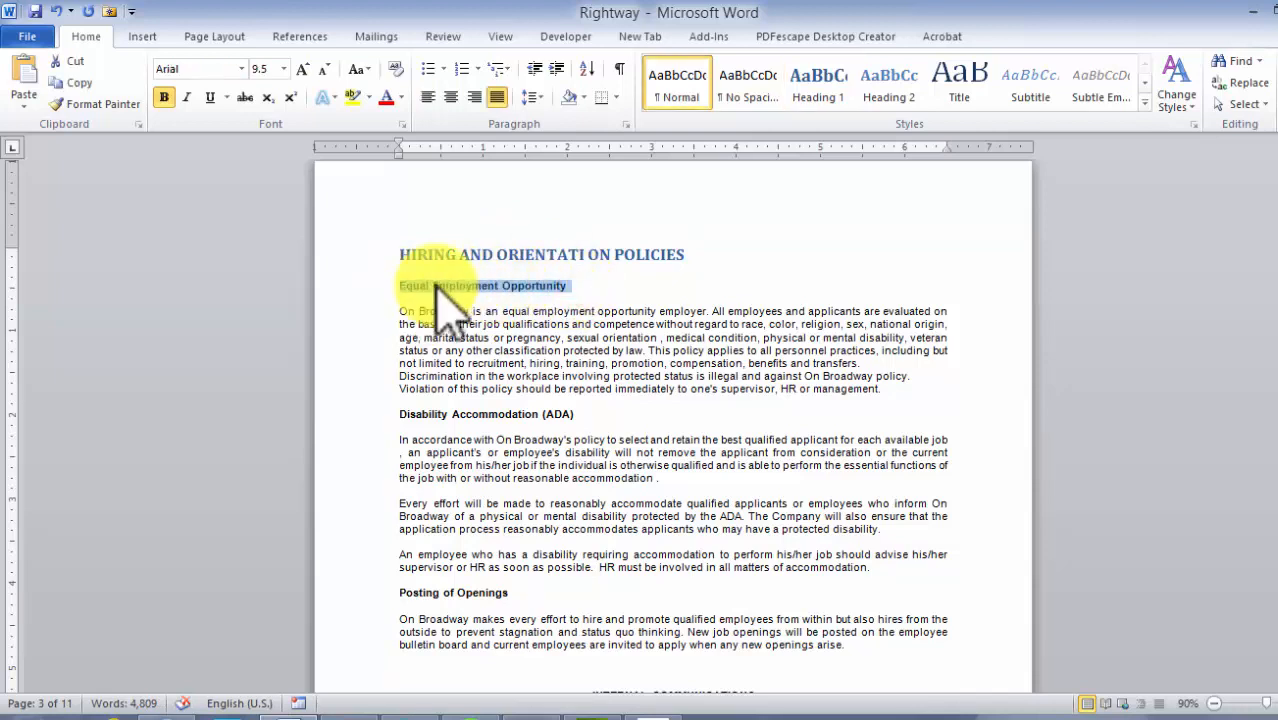
{"action": "left_click", "coordinate": [889, 85]}
{"action": "left_click_drag", "start_coordinate": [574, 434], "coordinate": [408, 432]}
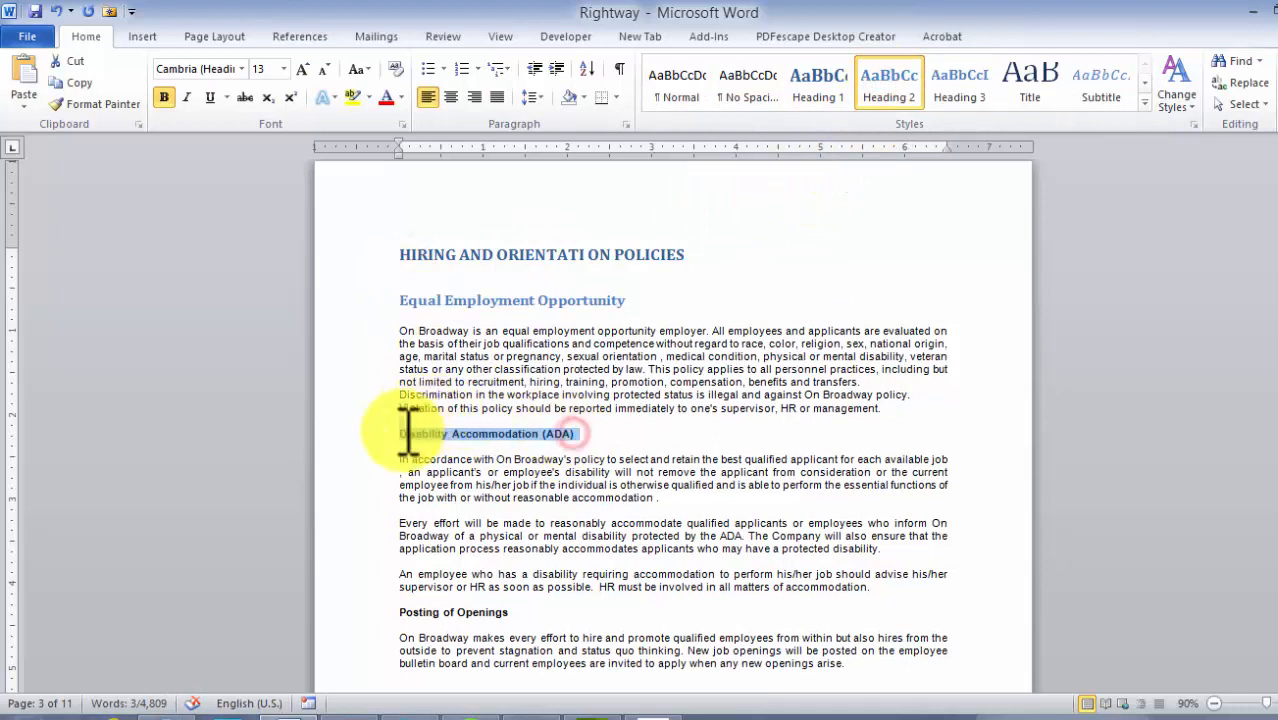
{"action": "left_click", "coordinate": [890, 88]}
Apply the Heading 2 style to the Posting of Openings subheading
{"action": "scroll", "coordinate": [590, 335], "scroll_direction": "down", "scroll_amount": 6}
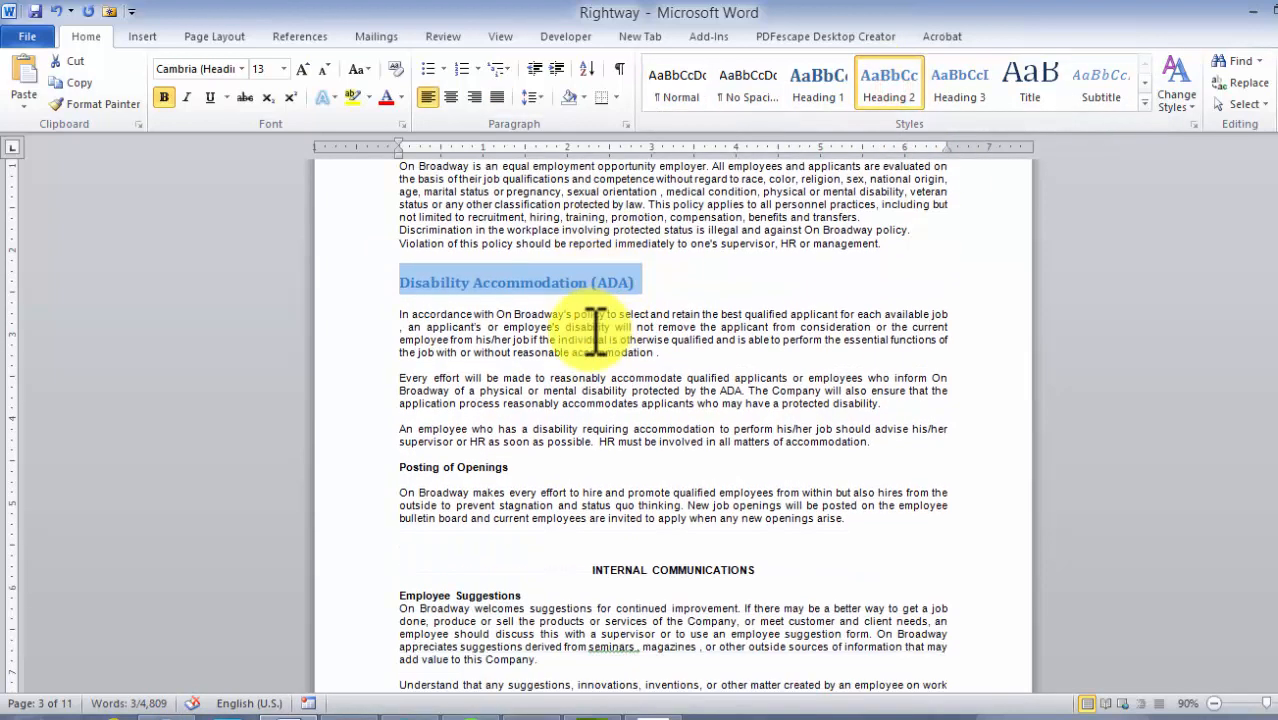
{"action": "left_click_drag", "start_coordinate": [522, 384], "coordinate": [399, 384]}
{"action": "left_click", "coordinate": [889, 86]}
Apply the Heading 1 style to the INTERNAL COMMUNICATIONS section title
{"action": "scroll", "coordinate": [790, 270], "scroll_direction": "down", "scroll_amount": 2}
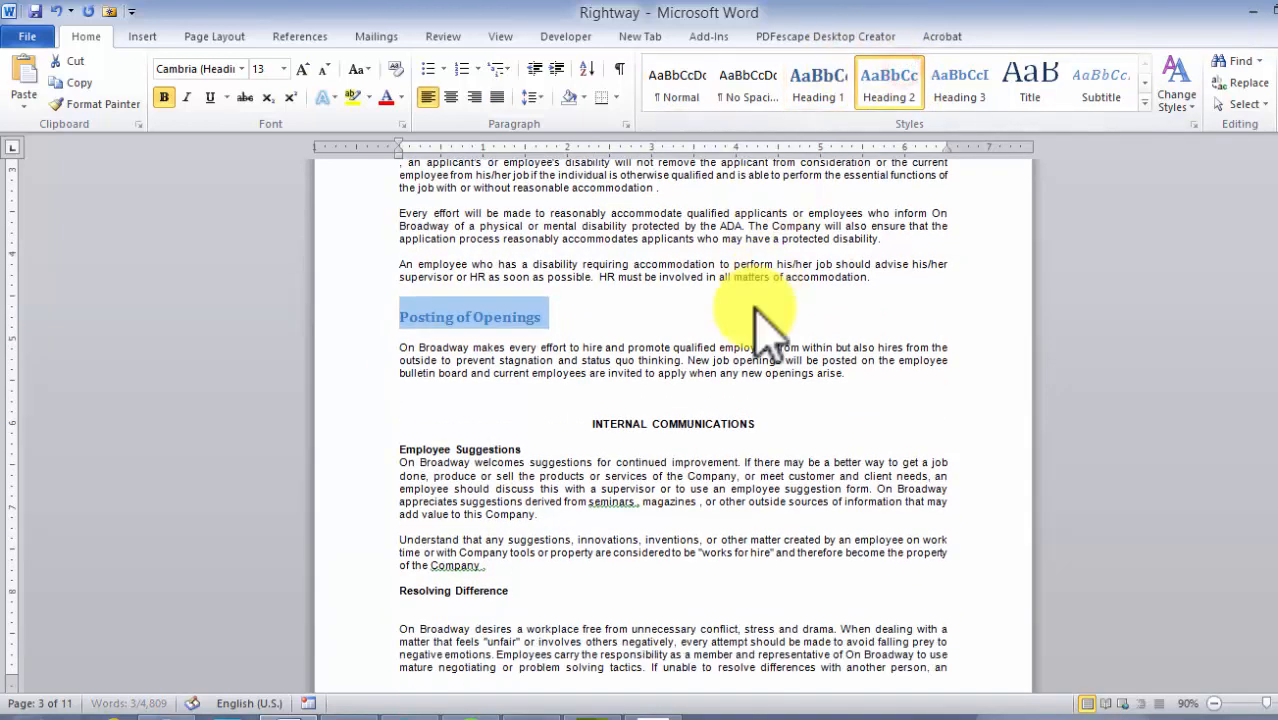
{"action": "left_click_drag", "start_coordinate": [765, 424], "coordinate": [588, 422]}
{"action": "left_click", "coordinate": [818, 82]}
Apply the Heading 2 style to the Employee Suggestions and Resolving Difference subheadings
{"action": "scroll", "coordinate": [585, 251], "scroll_direction": "down", "scroll_amount": 3}
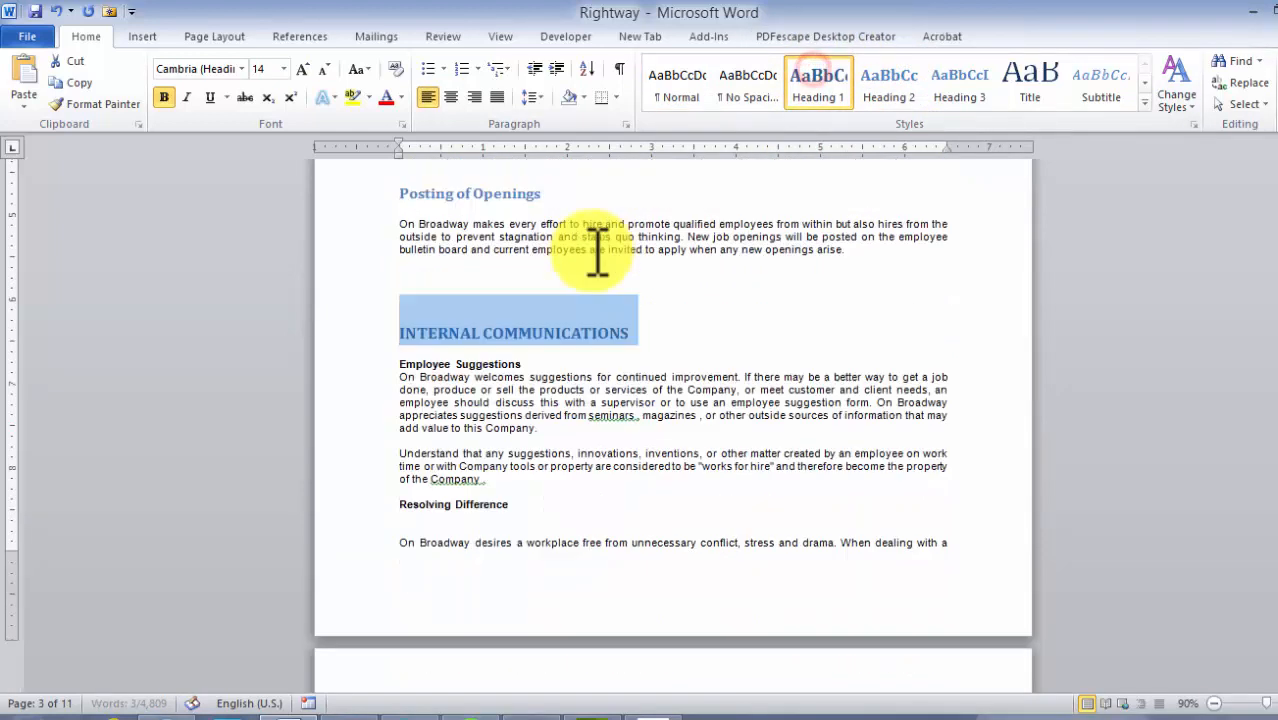
{"action": "left_click_drag", "start_coordinate": [524, 364], "coordinate": [398, 364]}
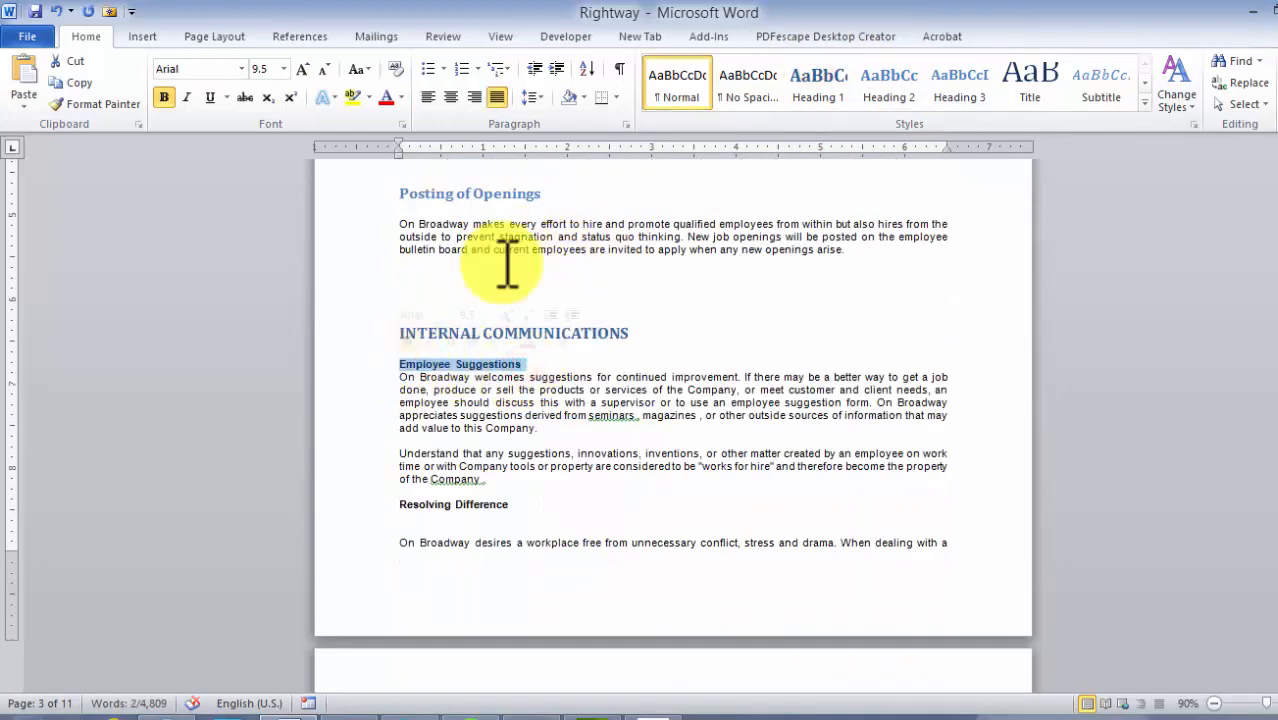
{"action": "left_click", "coordinate": [895, 100]}
{"action": "scroll", "coordinate": [485, 320], "scroll_direction": "down", "scroll_amount": 5}
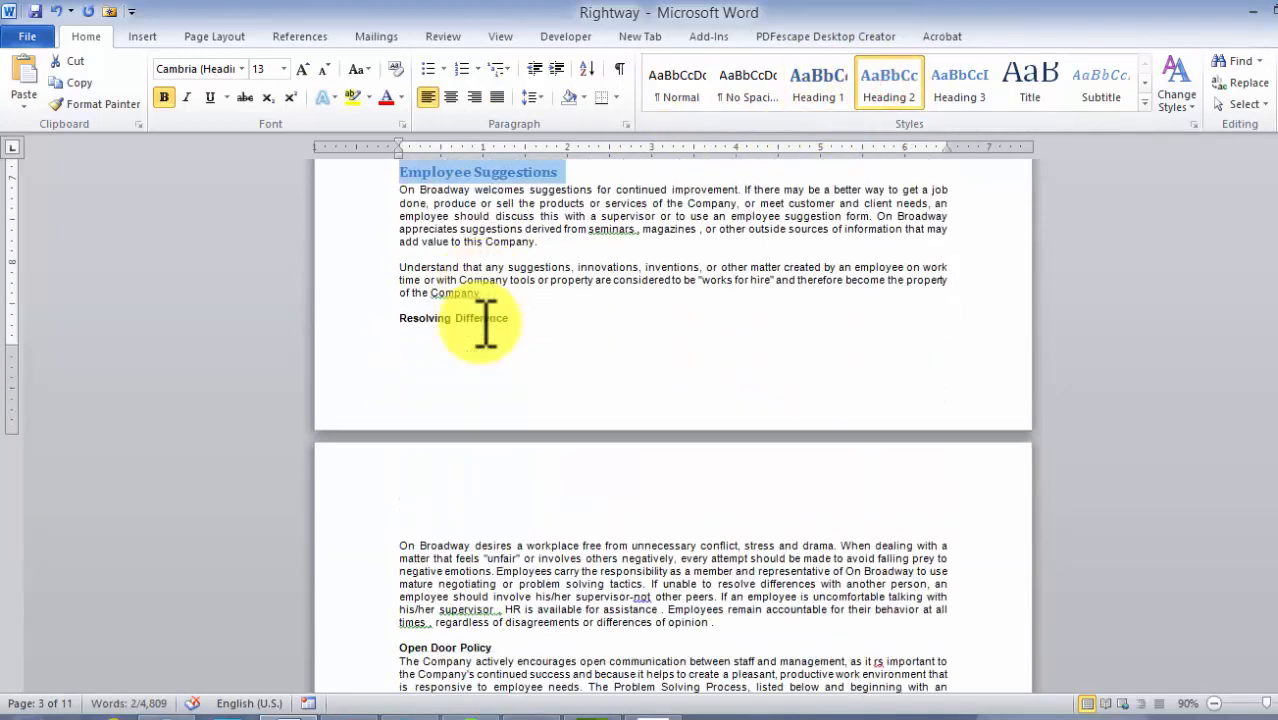
{"action": "left_click_drag", "start_coordinate": [518, 318], "coordinate": [399, 320]}
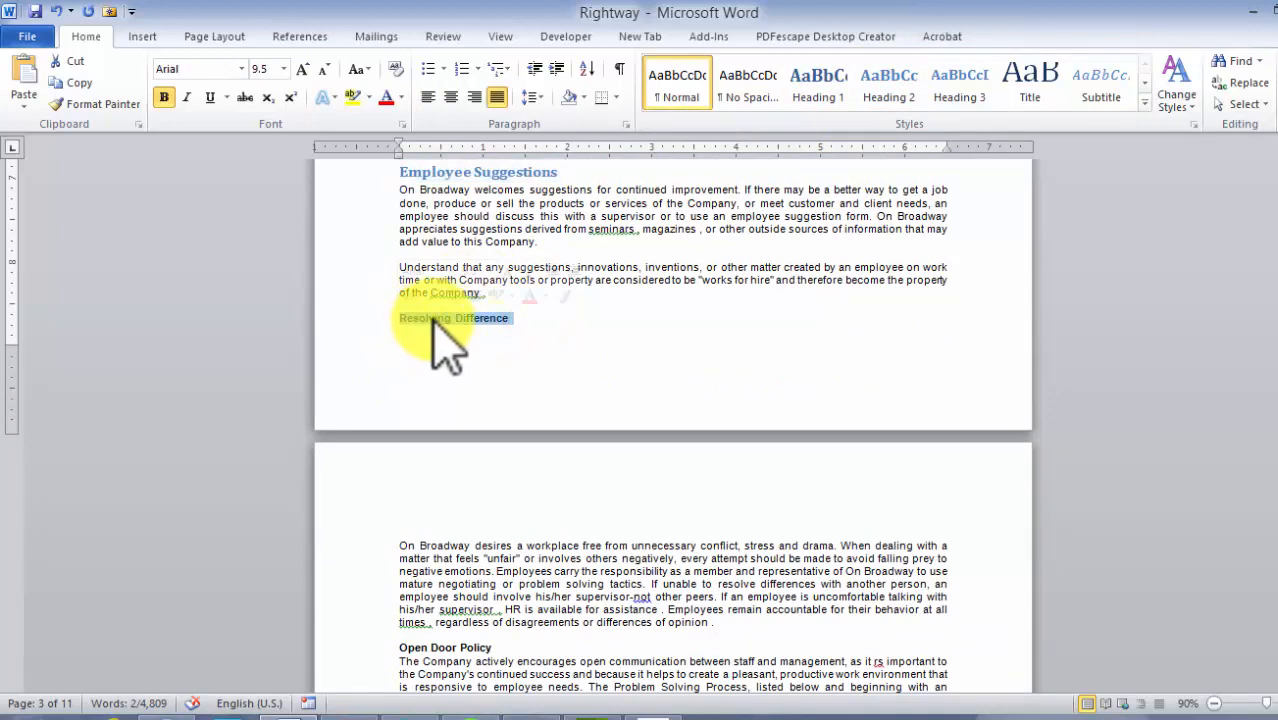
{"action": "left_click", "coordinate": [900, 85]}
Apply the Heading 2 style to the Open Door Policy and Problem Solving Process subheadings
{"action": "scroll", "coordinate": [540, 310], "scroll_direction": "down", "scroll_amount": 6}
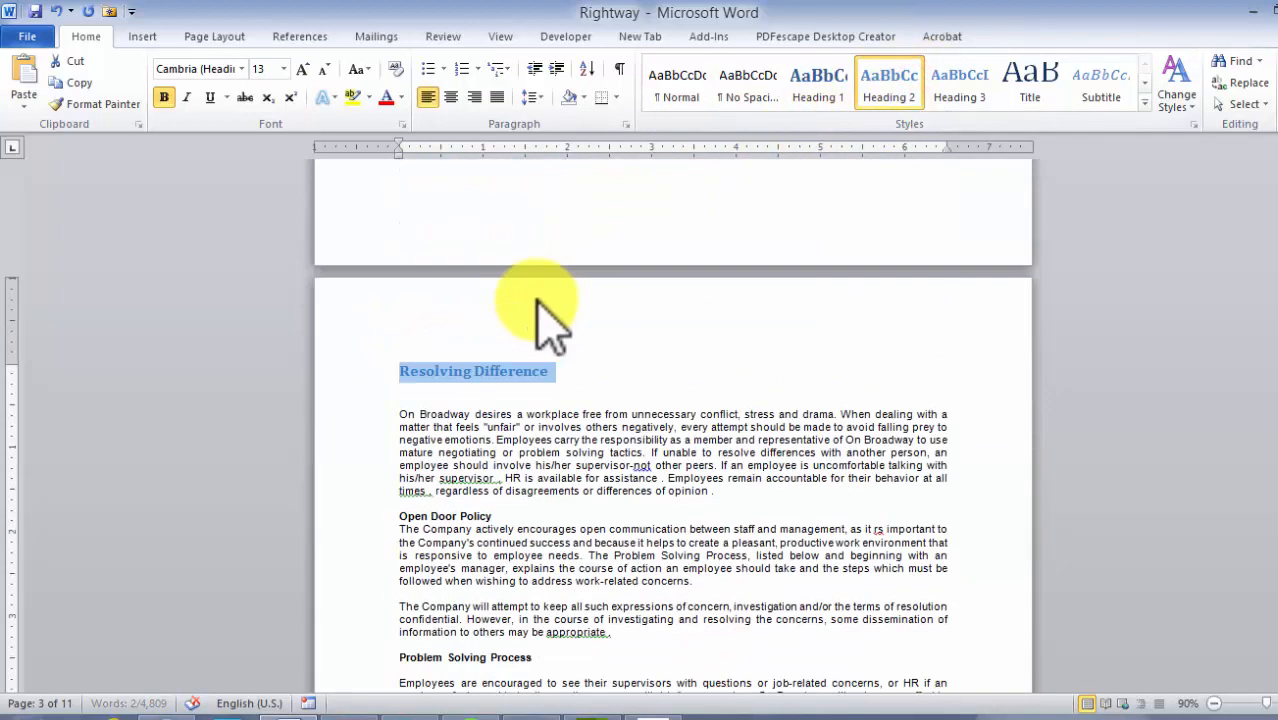
{"action": "scroll", "coordinate": [547, 290], "scroll_direction": "down", "scroll_amount": 3}
{"action": "left_click_drag", "start_coordinate": [500, 269], "coordinate": [388, 270]}
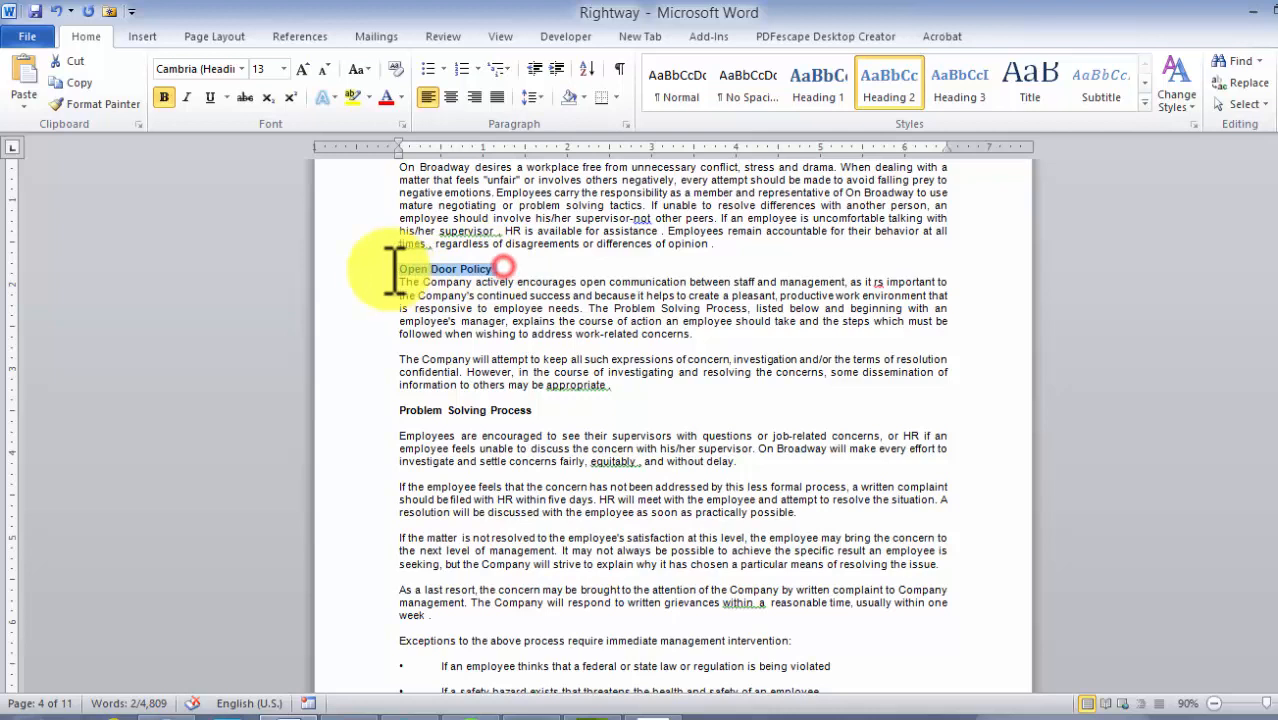
{"action": "left_click", "coordinate": [895, 90]}
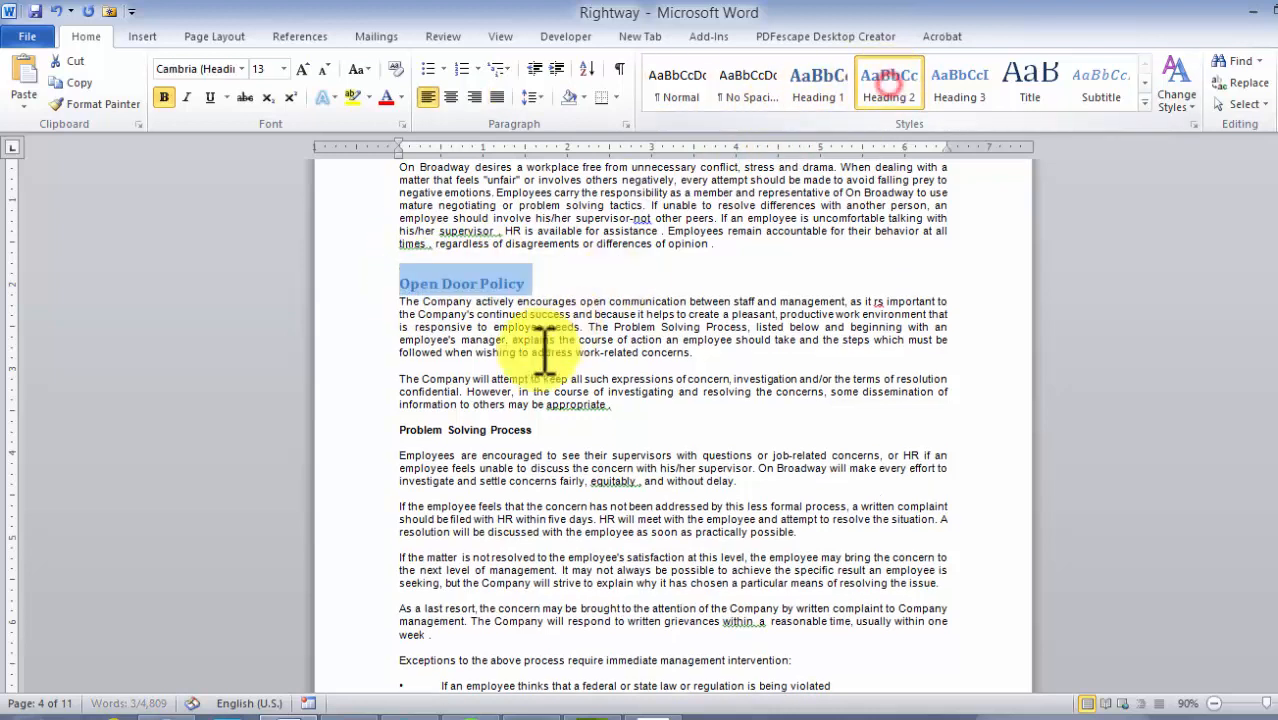
{"action": "left_click_drag", "start_coordinate": [553, 435], "coordinate": [391, 425]}
{"action": "left_click", "coordinate": [381, 443]}
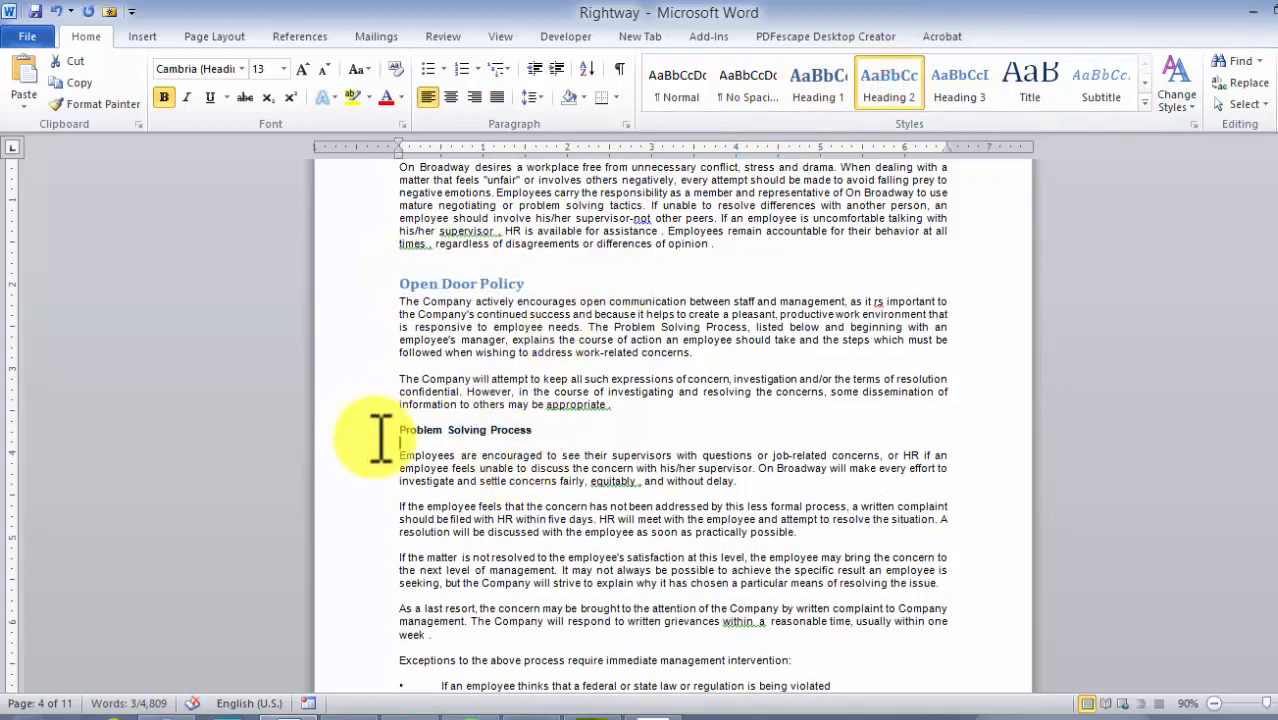
{"action": "left_click", "coordinate": [380, 430]}
{"action": "left_click", "coordinate": [893, 88]}
Apply the Heading 1 style to the POLICIES ON PROPERTY, SECURITY AND PRIVACY section title
{"action": "scroll", "coordinate": [668, 320], "scroll_direction": "down", "scroll_amount": 5}
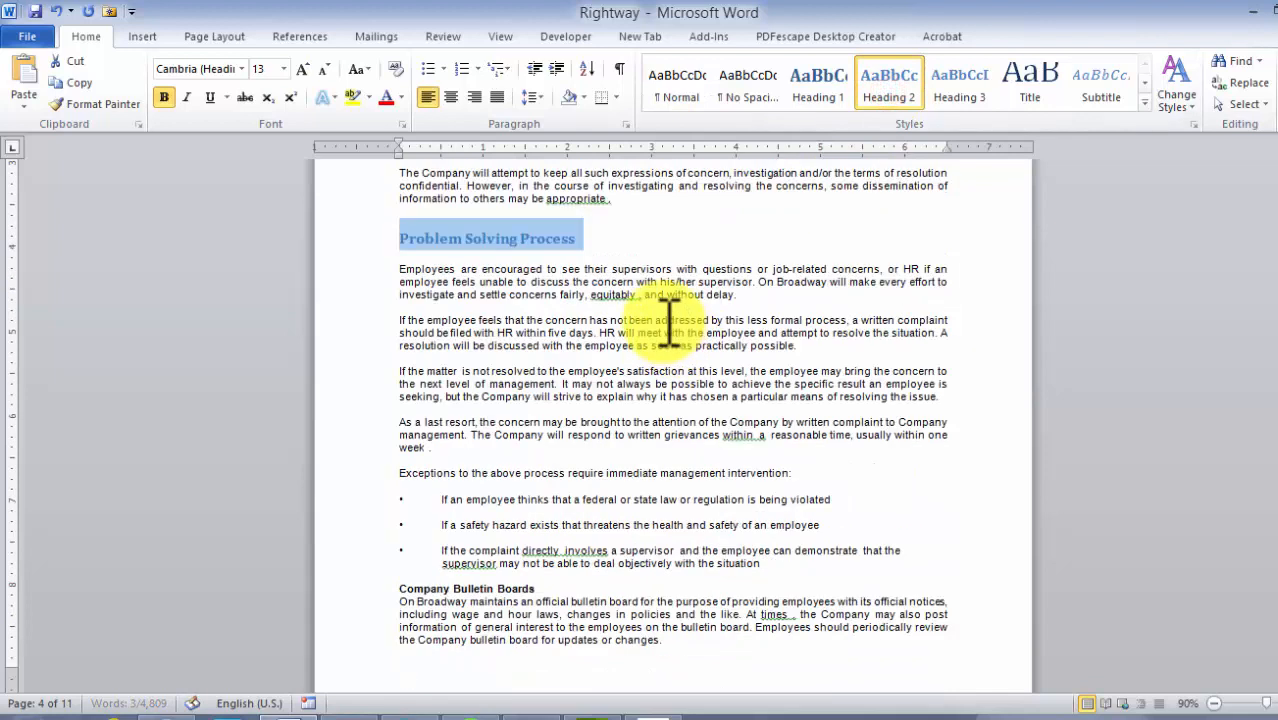
{"action": "scroll", "coordinate": [668, 320], "scroll_direction": "down", "scroll_amount": 10}
{"action": "scroll", "coordinate": [668, 292], "scroll_direction": "down", "scroll_amount": 5}
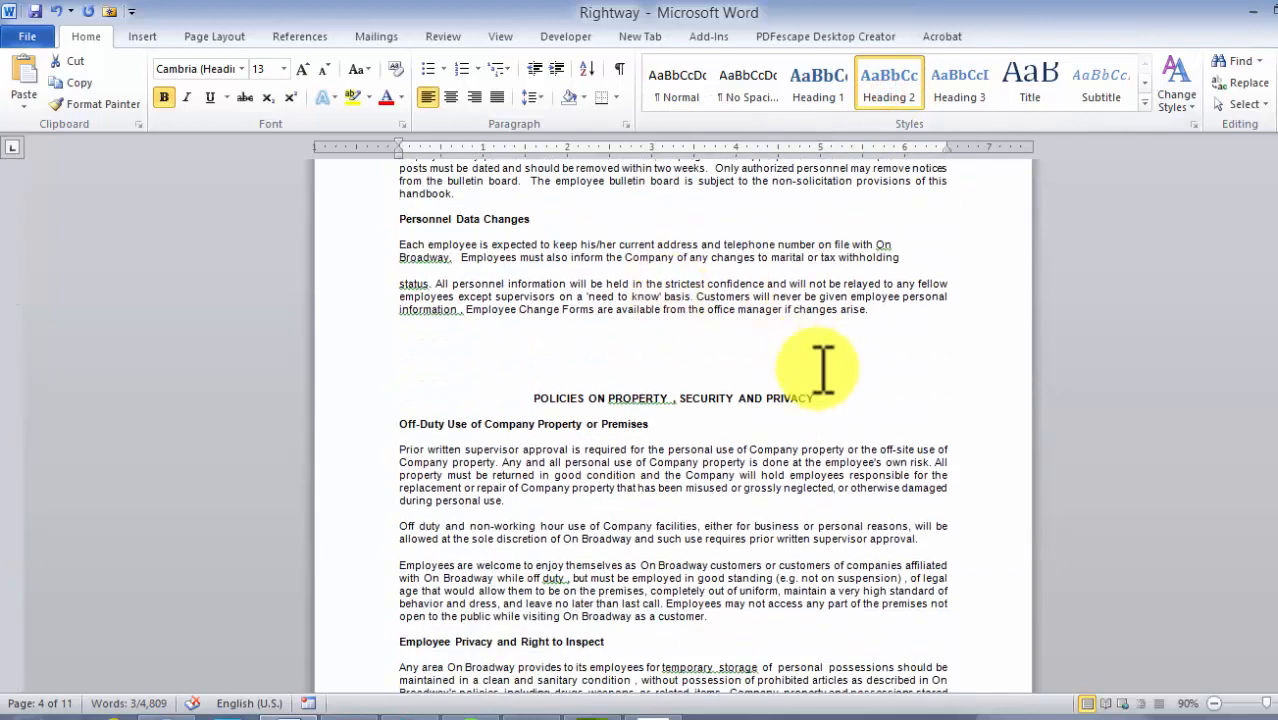
{"action": "left_click_drag", "start_coordinate": [818, 398], "coordinate": [551, 397]}
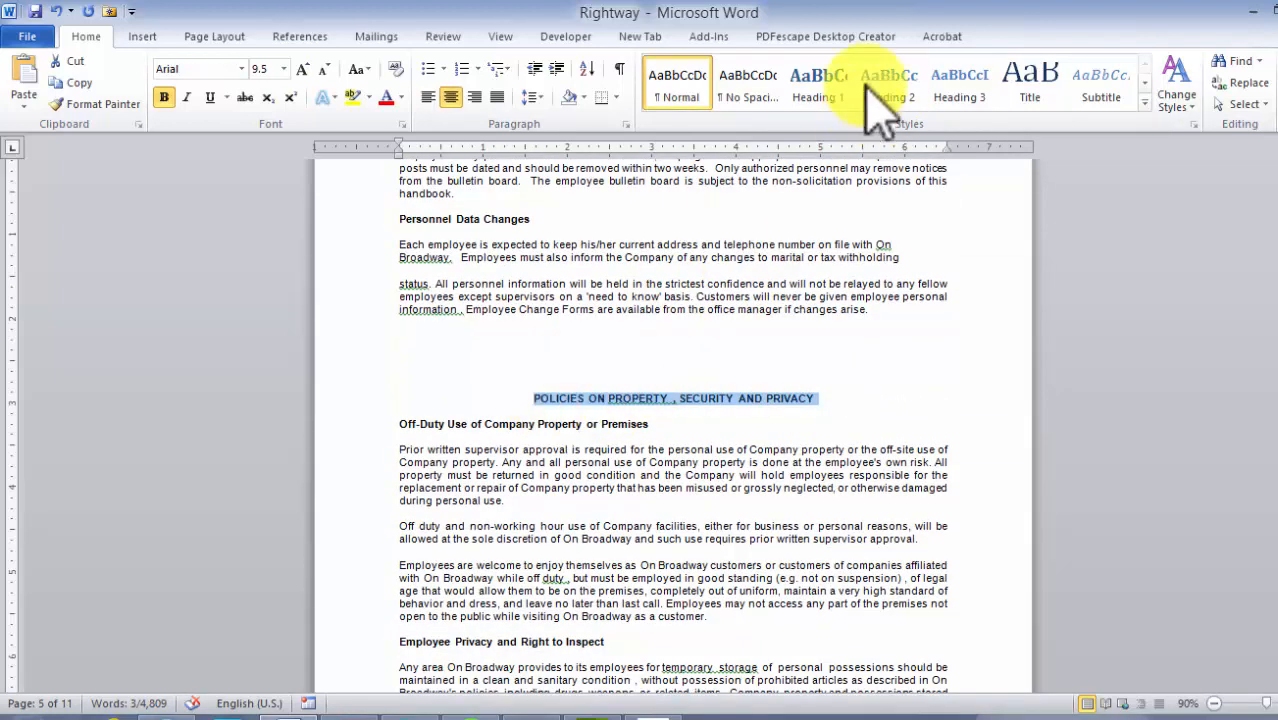
{"action": "left_click", "coordinate": [816, 77]}
Scroll back through the document to review the styled headings from the first section
{"action": "scroll", "coordinate": [643, 322], "scroll_direction": "down", "scroll_amount": 20}
{"action": "scroll", "coordinate": [643, 318], "scroll_direction": "down", "scroll_amount": 20}
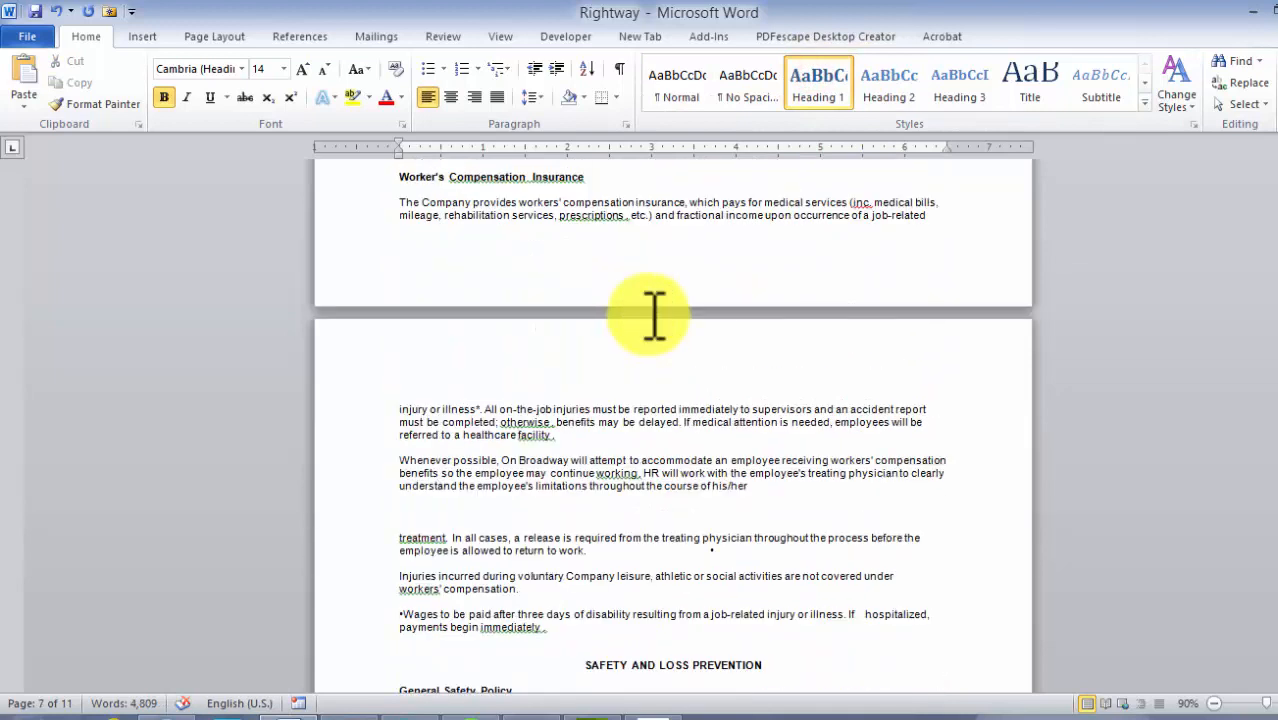
{"action": "left_click_drag", "start_coordinate": [1274, 500], "coordinate": [1274, 274]}
{"action": "scroll", "coordinate": [667, 315], "scroll_direction": "up", "scroll_amount": 15}
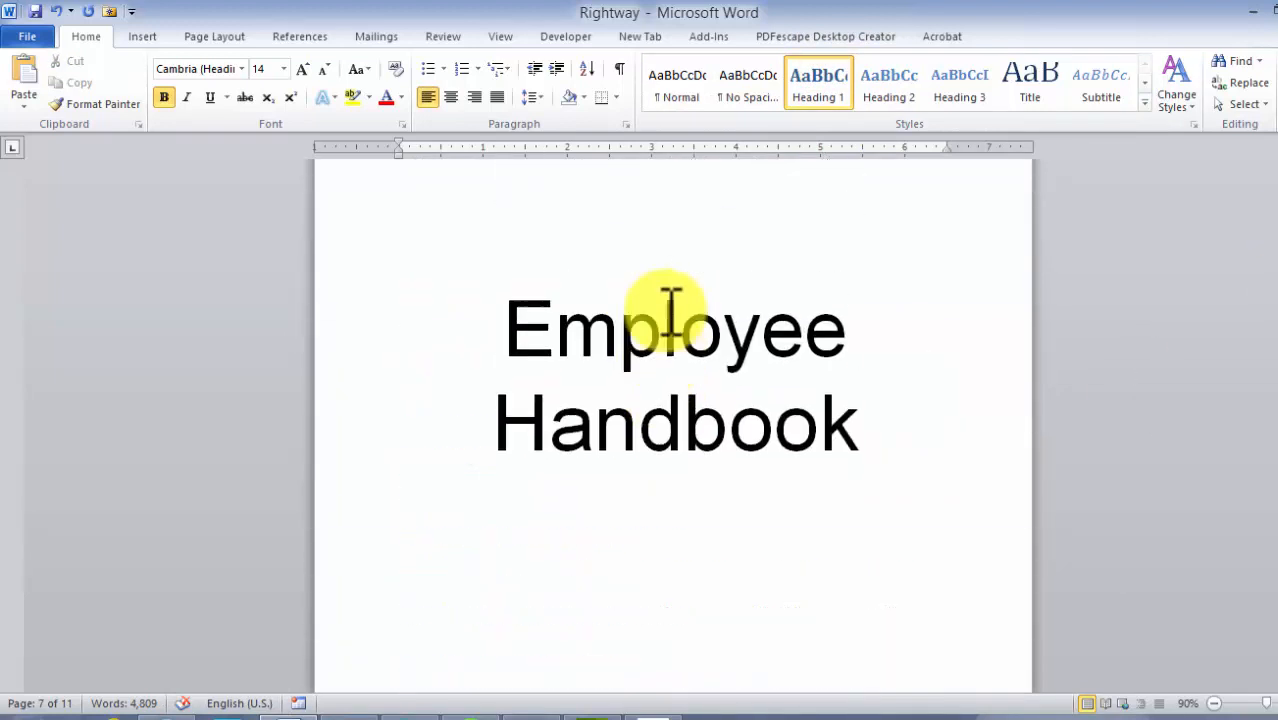
{"action": "scroll", "coordinate": [684, 322], "scroll_direction": "down", "scroll_amount": 11}
{"action": "scroll", "coordinate": [683, 326], "scroll_direction": "down", "scroll_amount": 3}
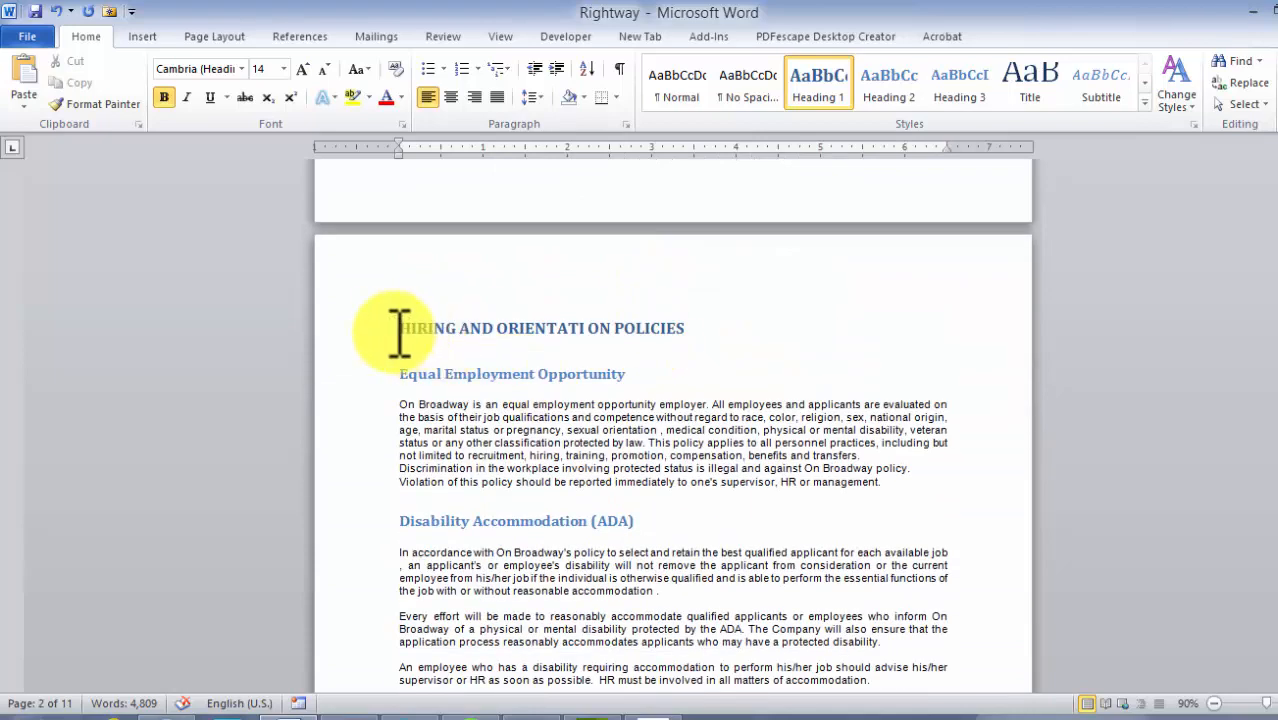
{"action": "left_click", "coordinate": [394, 326]}
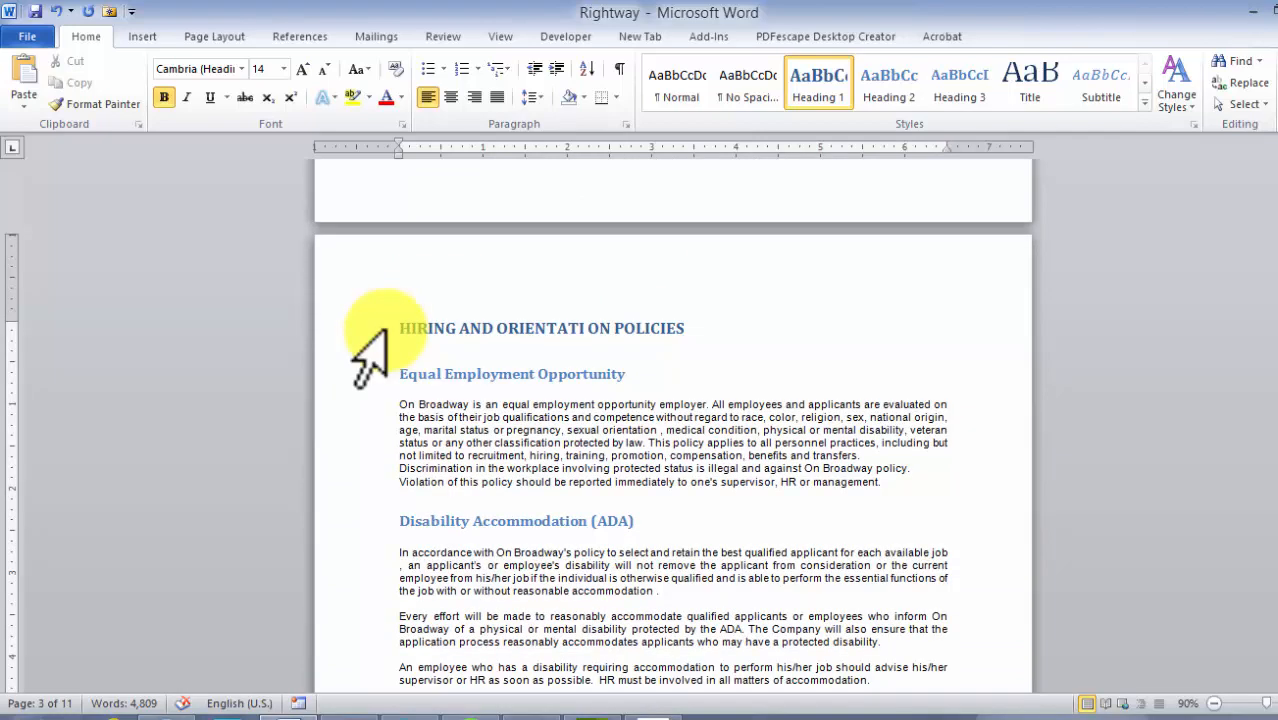
Insert an Automatic Table 2 table of contents at the start of the first section title
{"action": "left_click", "coordinate": [619, 68]}
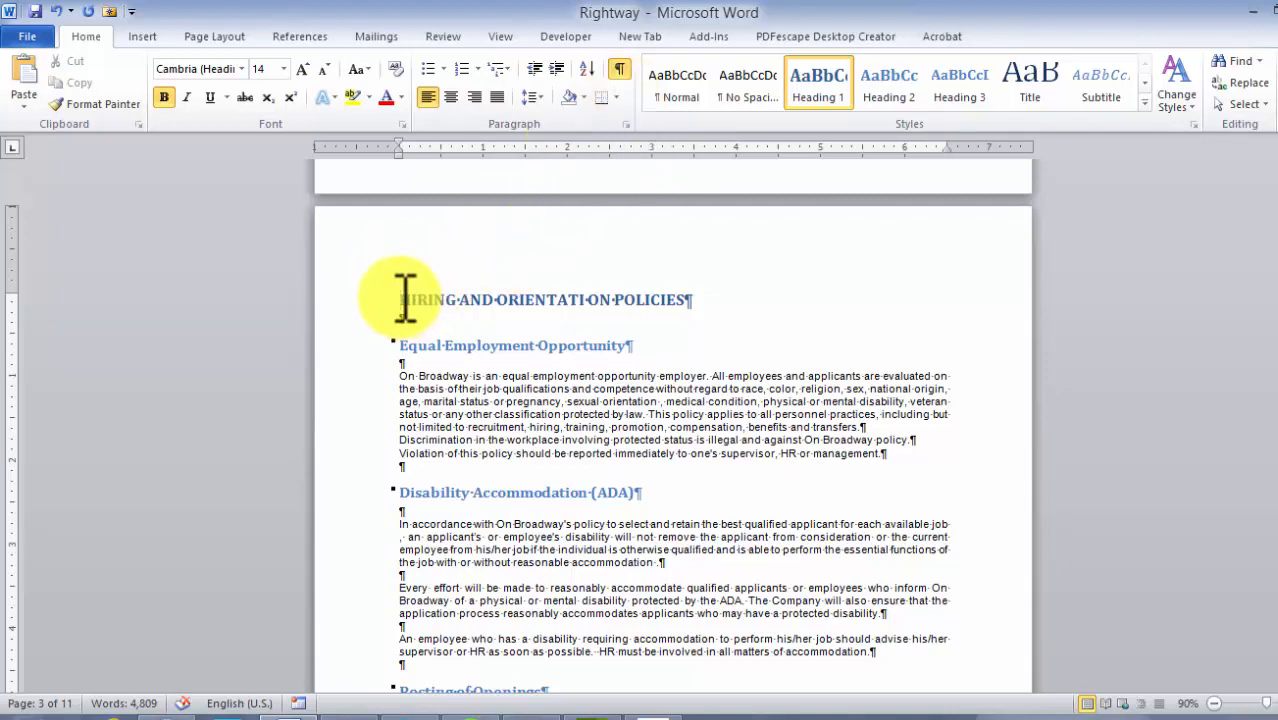
{"action": "left_click", "coordinate": [615, 64]}
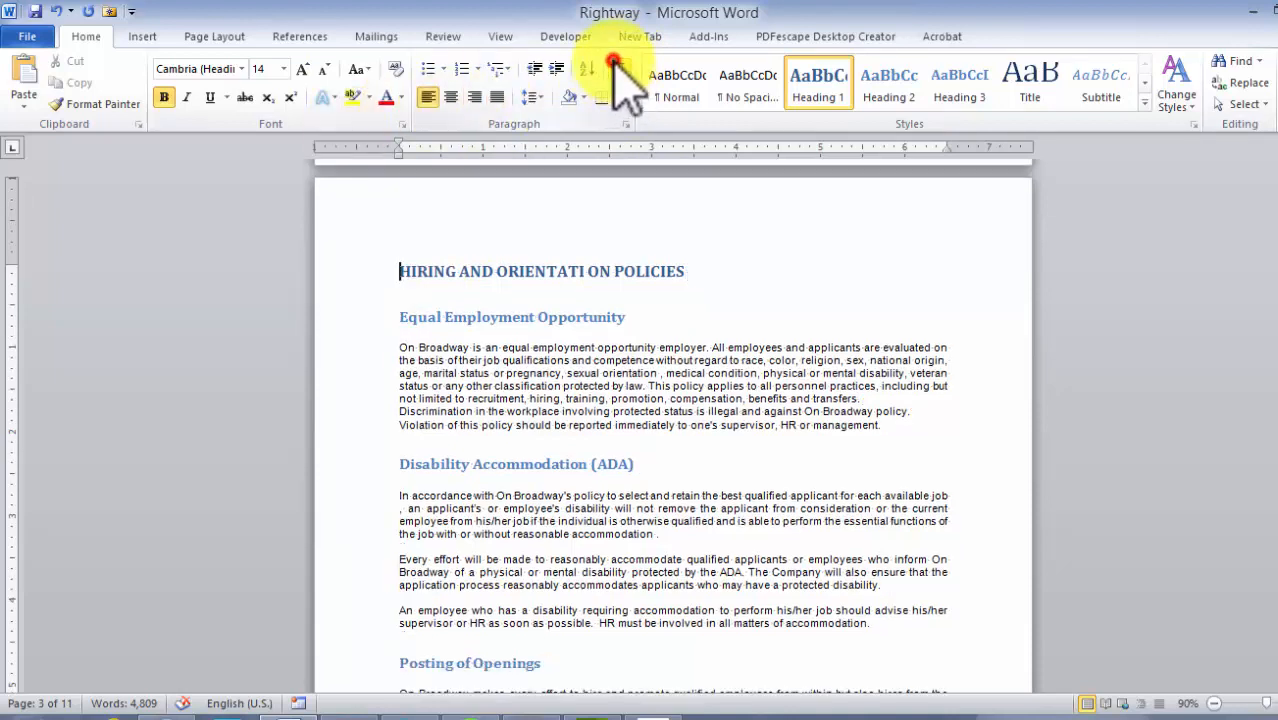
{"action": "left_click", "coordinate": [292, 40]}
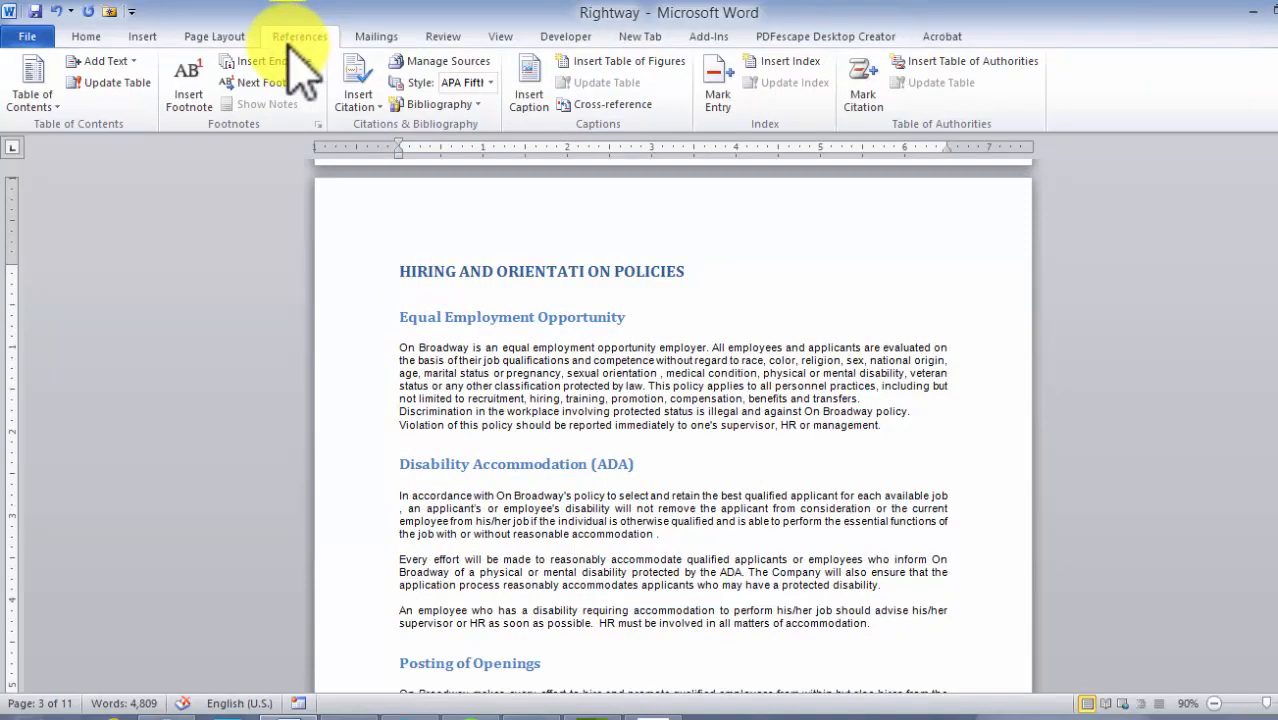
{"action": "left_click", "coordinate": [57, 106]}
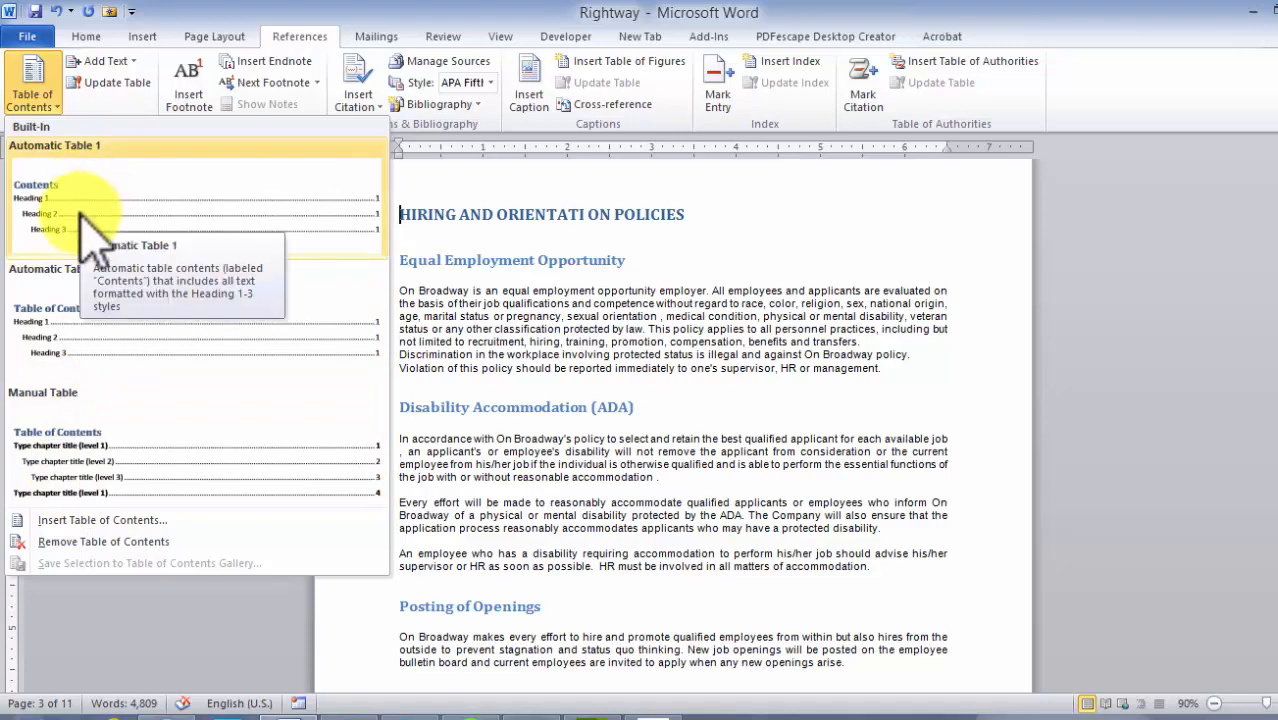
{"action": "left_click", "coordinate": [85, 350]}
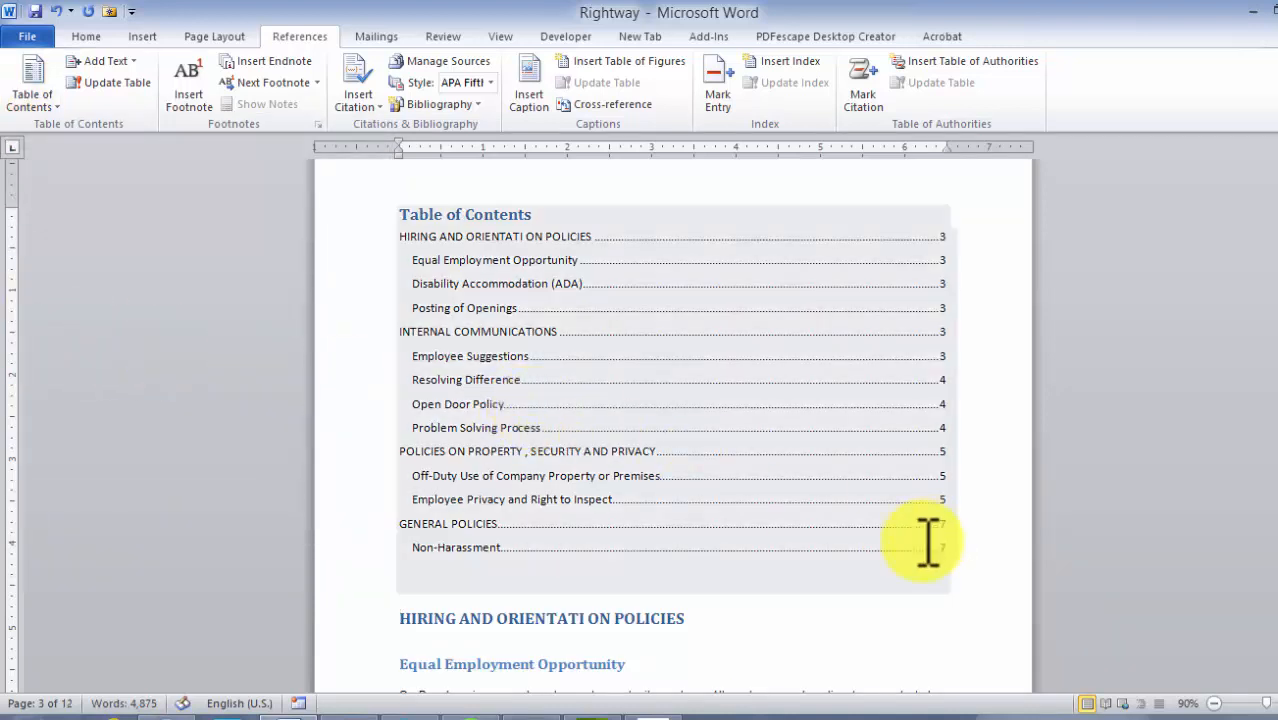
Insert a page break before the HIRING AND ORIENTATI ON POLICIES title and save the document
{"action": "double_click", "coordinate": [450, 615]}
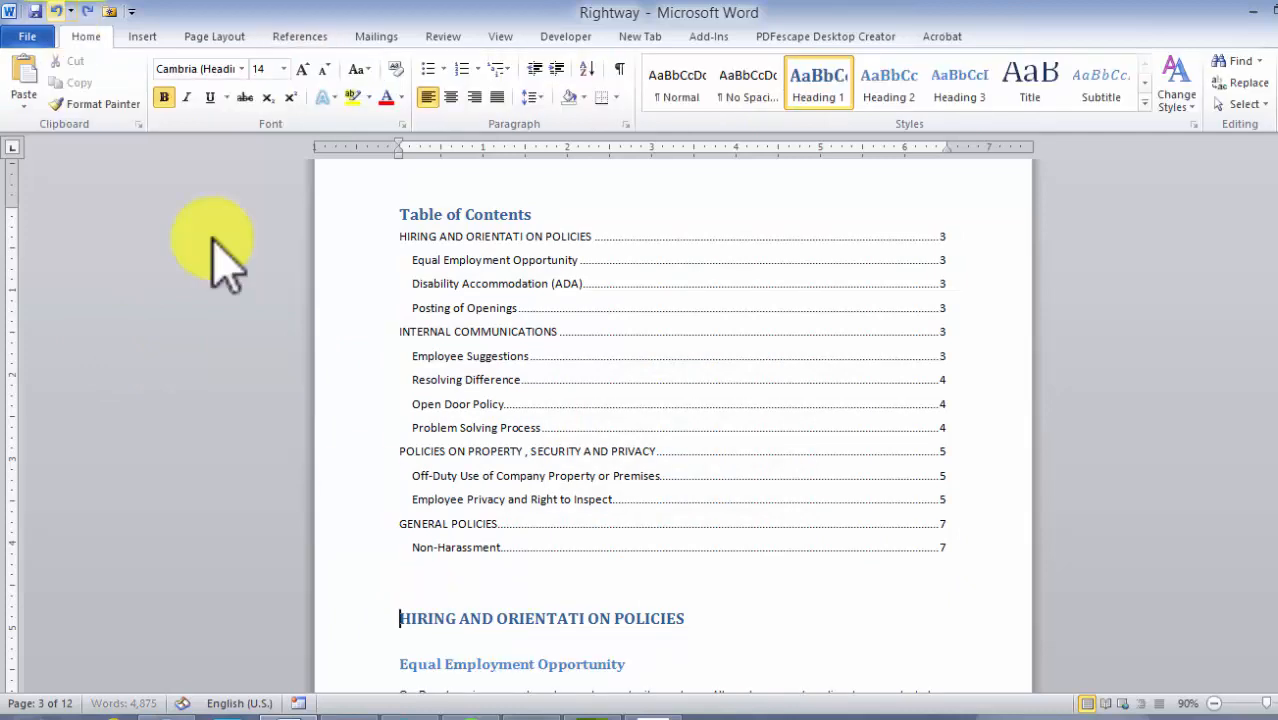
{"action": "left_click", "coordinate": [210, 37]}
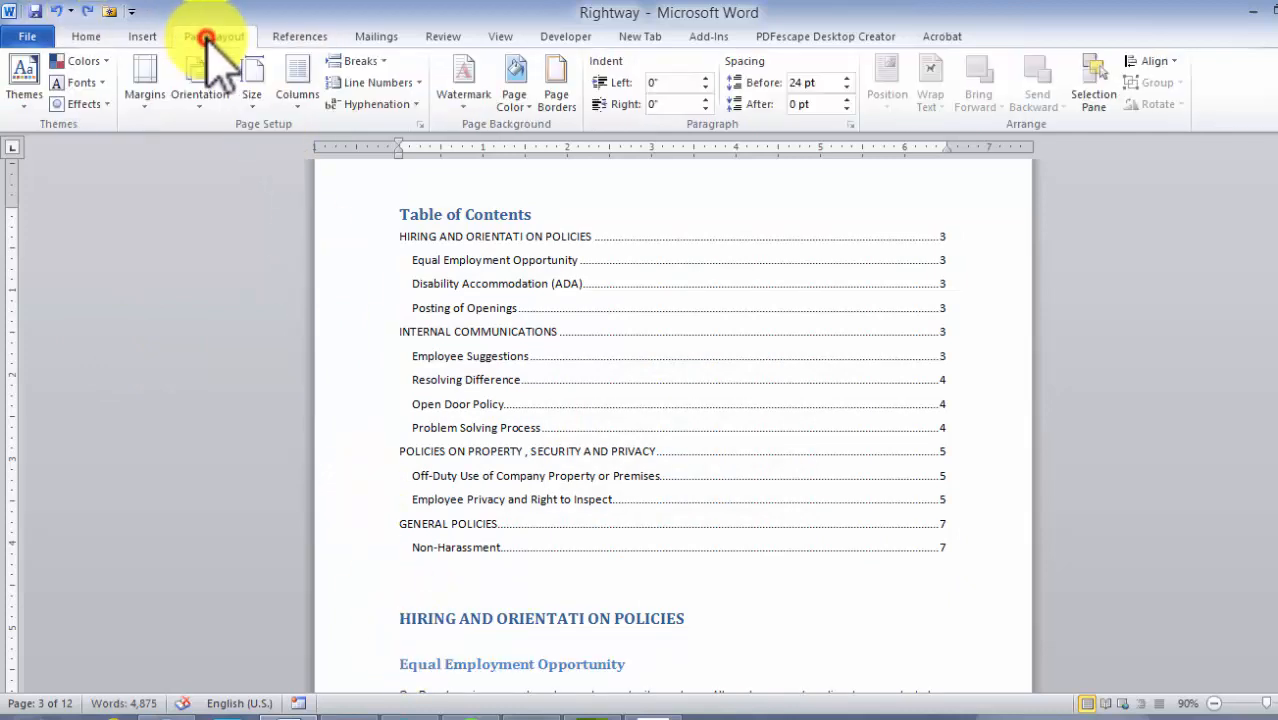
{"action": "left_click", "coordinate": [401, 620]}
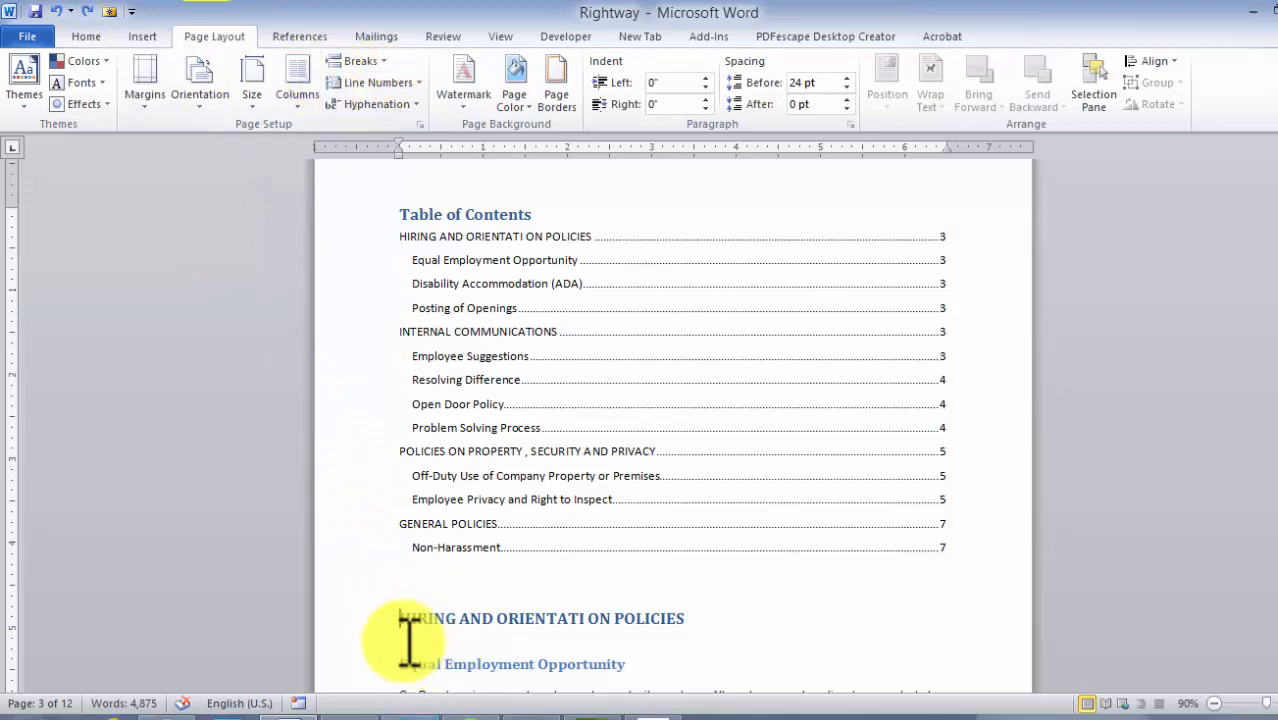
{"action": "left_click", "coordinate": [386, 60]}
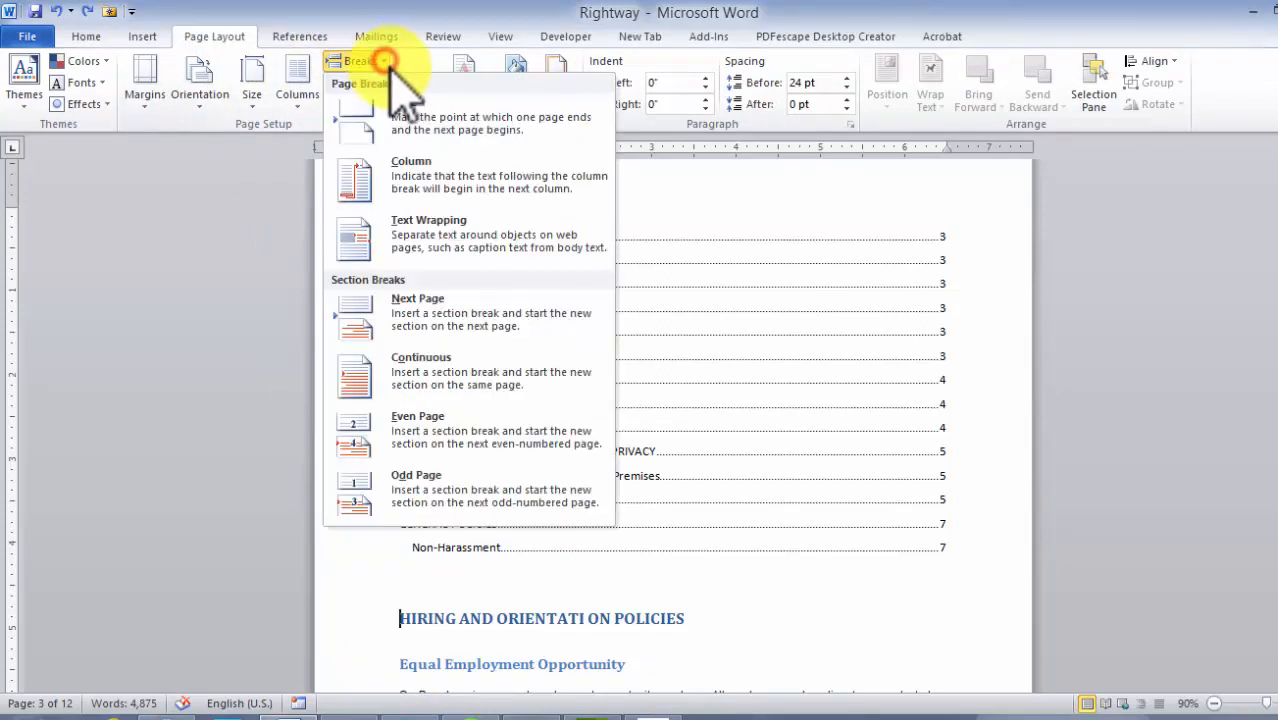
{"action": "left_click", "coordinate": [408, 114]}
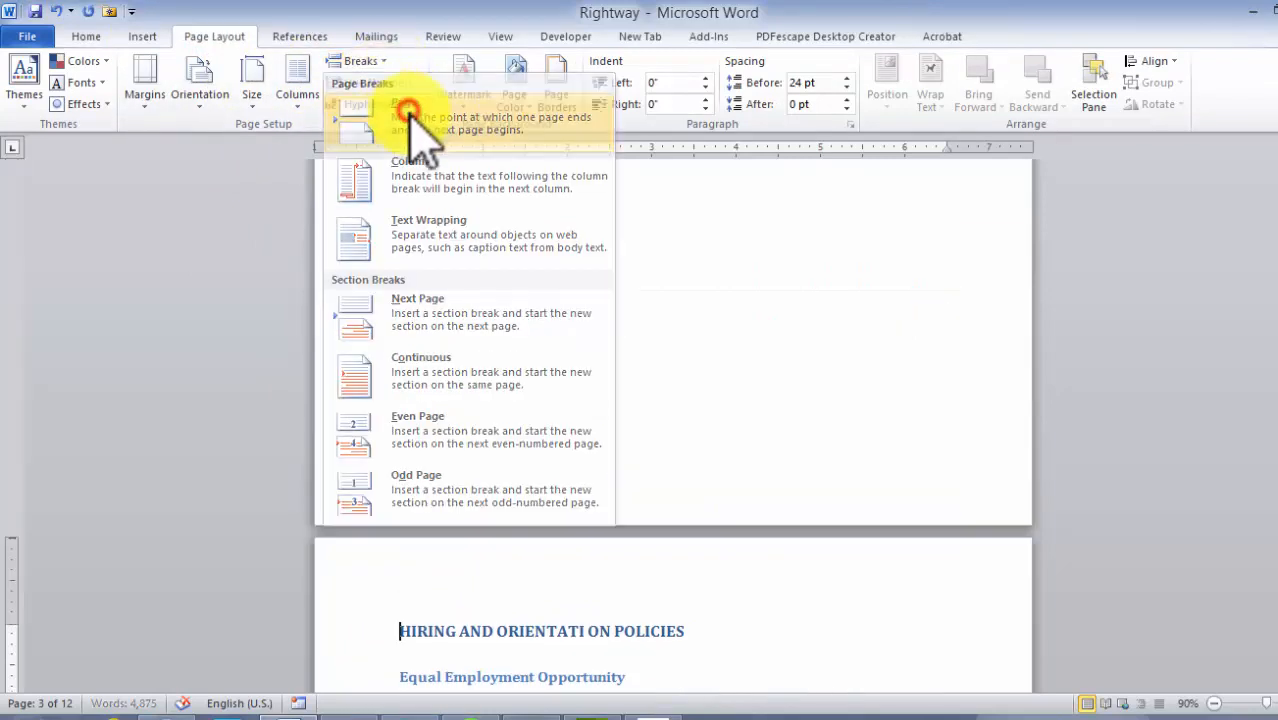
{"action": "left_click", "coordinate": [38, 10]}
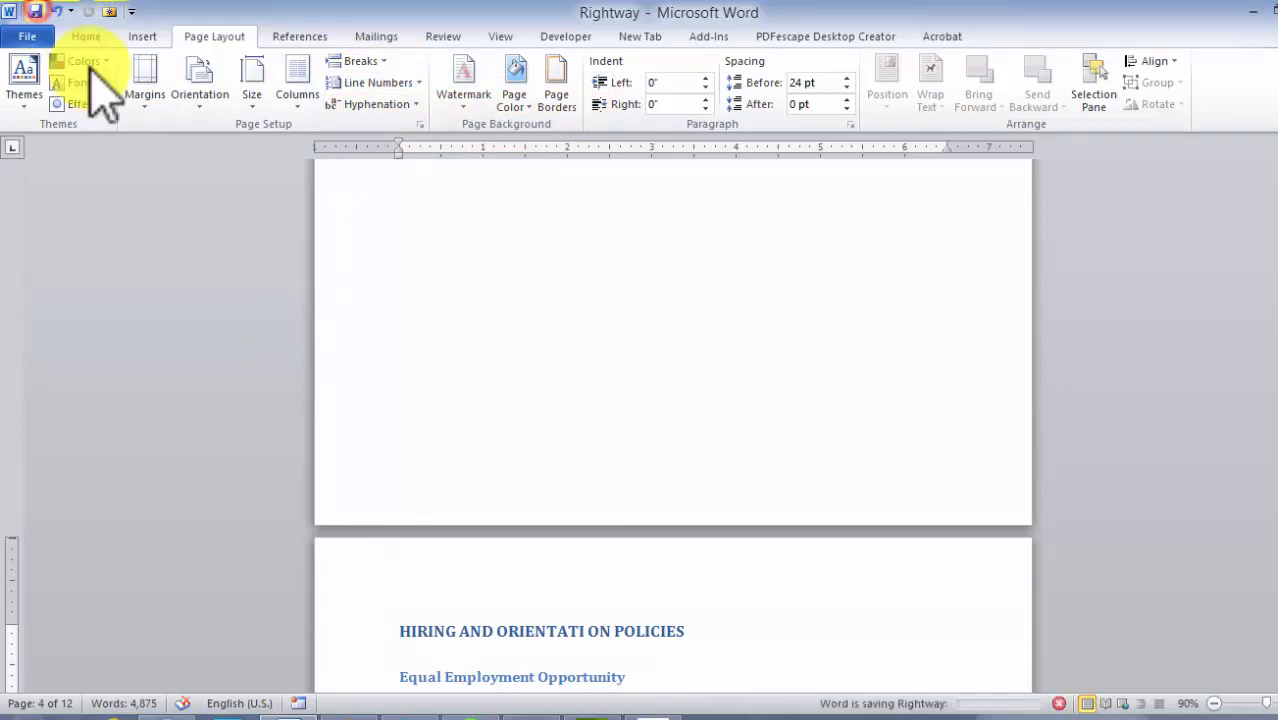
Scroll through the table of contents page and the first section to review the layout
{"action": "scroll", "coordinate": [595, 427], "scroll_direction": "up", "scroll_amount": 4}
{"action": "left_click", "coordinate": [593, 430]}
{"action": "scroll", "coordinate": [593, 430], "scroll_direction": "up", "scroll_amount": 3}
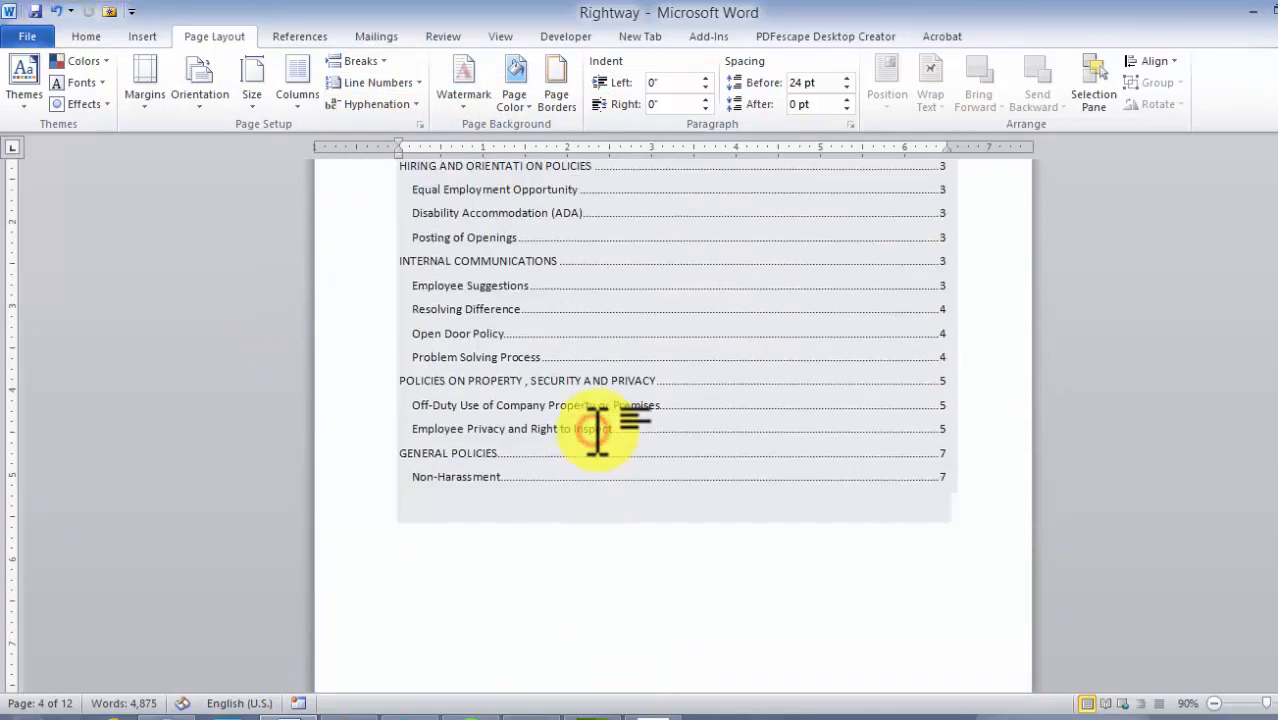
{"action": "scroll", "coordinate": [593, 428], "scroll_direction": "up", "scroll_amount": 6}
{"action": "scroll", "coordinate": [601, 362], "scroll_direction": "down", "scroll_amount": 3}
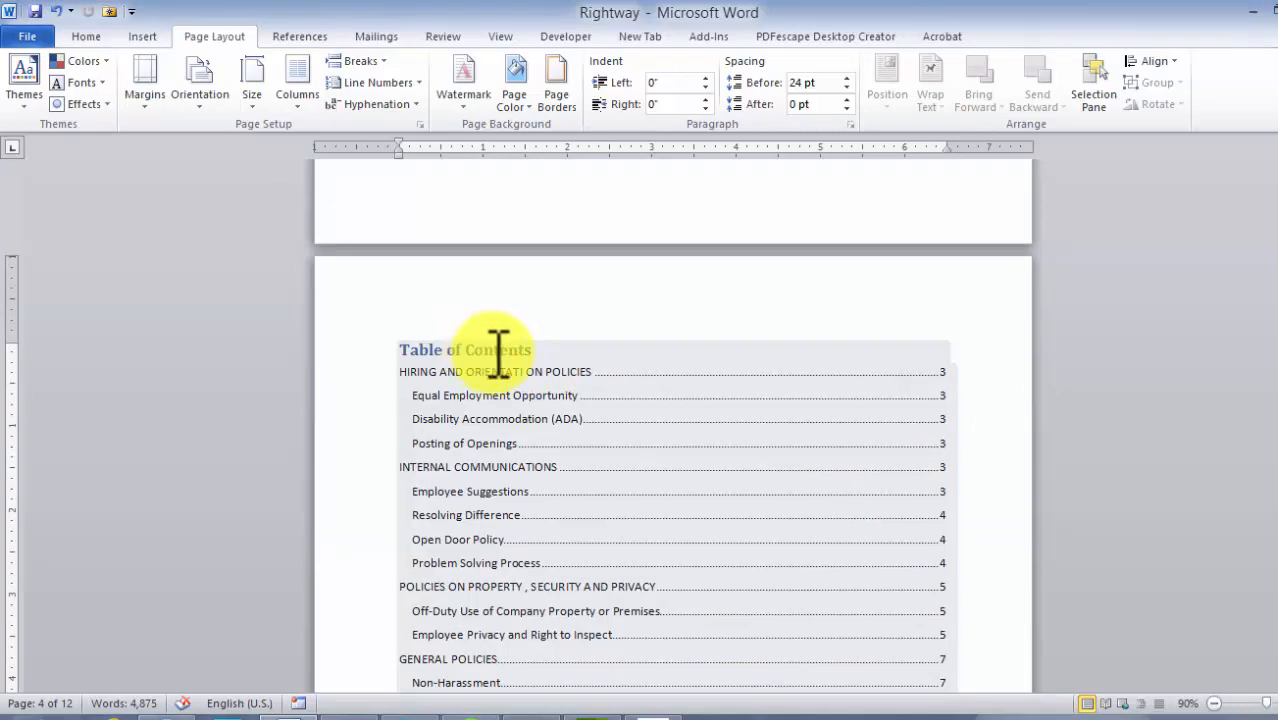
{"action": "scroll", "coordinate": [500, 352], "scroll_direction": "down", "scroll_amount": 2}
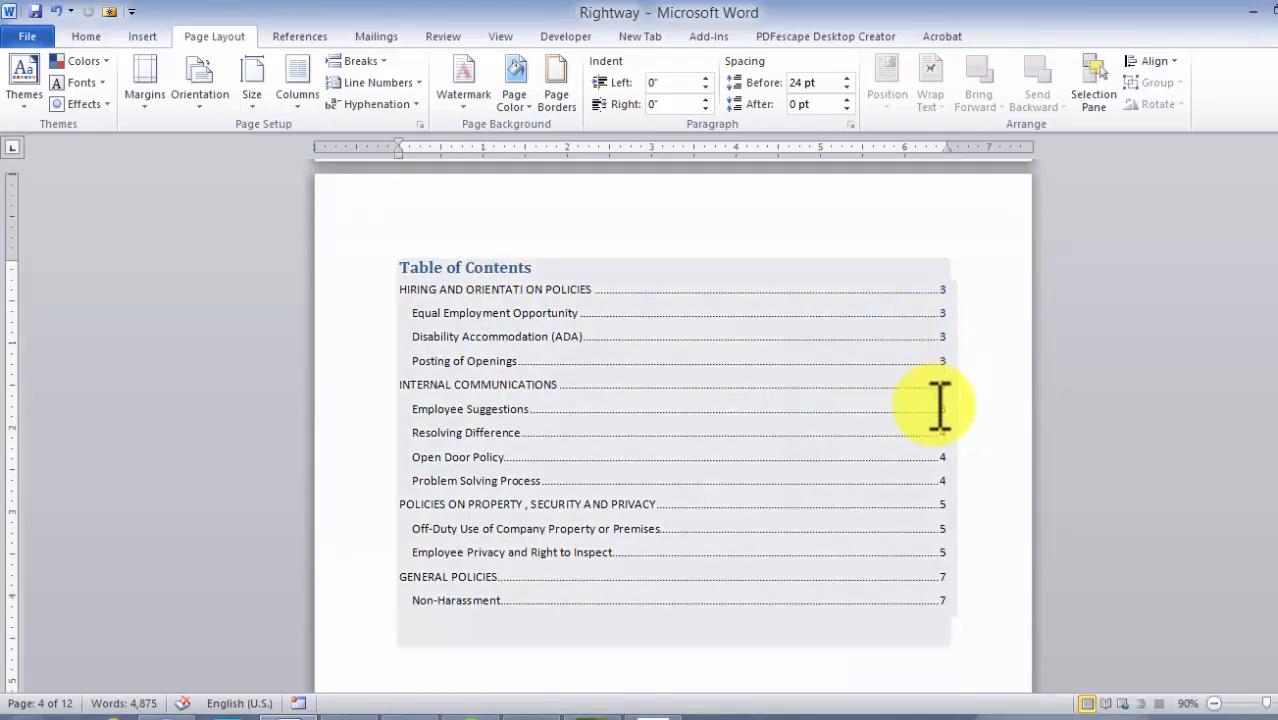
{"action": "scroll", "coordinate": [933, 397], "scroll_direction": "down", "scroll_amount": 6}
{"action": "scroll", "coordinate": [933, 397], "scroll_direction": "down", "scroll_amount": 15}
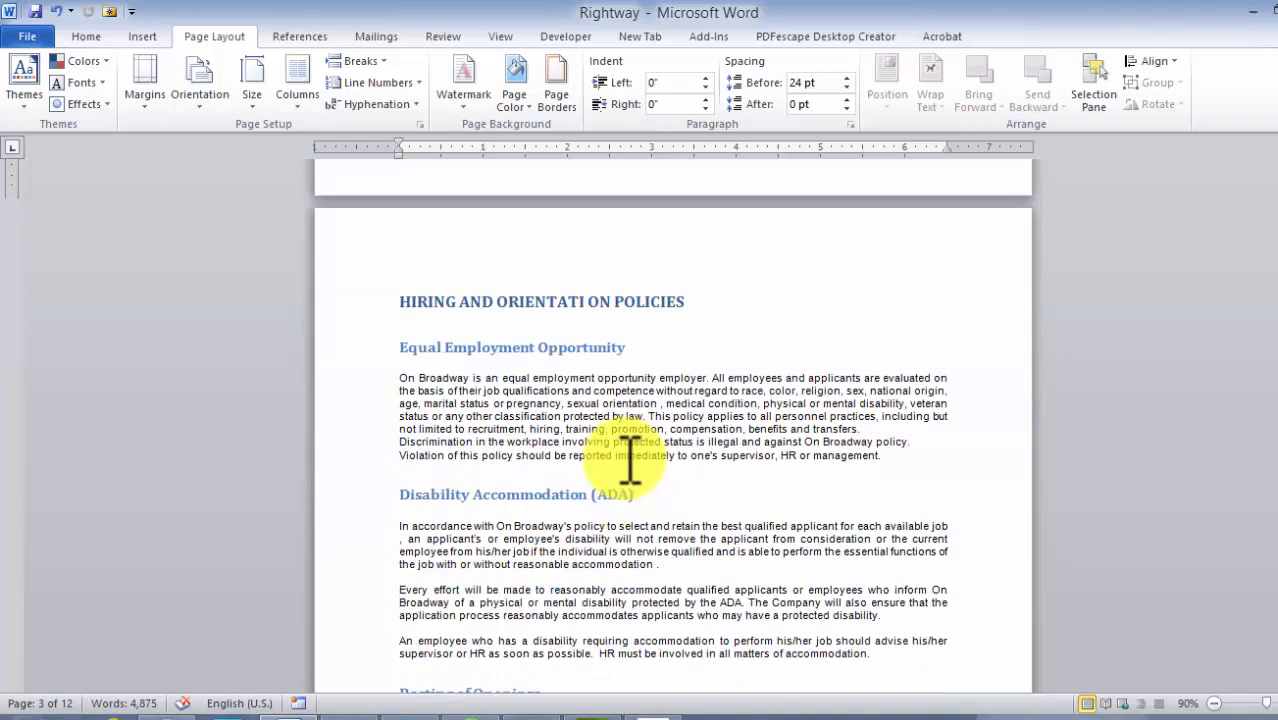
{"action": "scroll", "coordinate": [622, 450], "scroll_direction": "down", "scroll_amount": 5}
{"action": "scroll", "coordinate": [598, 440], "scroll_direction": "up", "scroll_amount": 1}
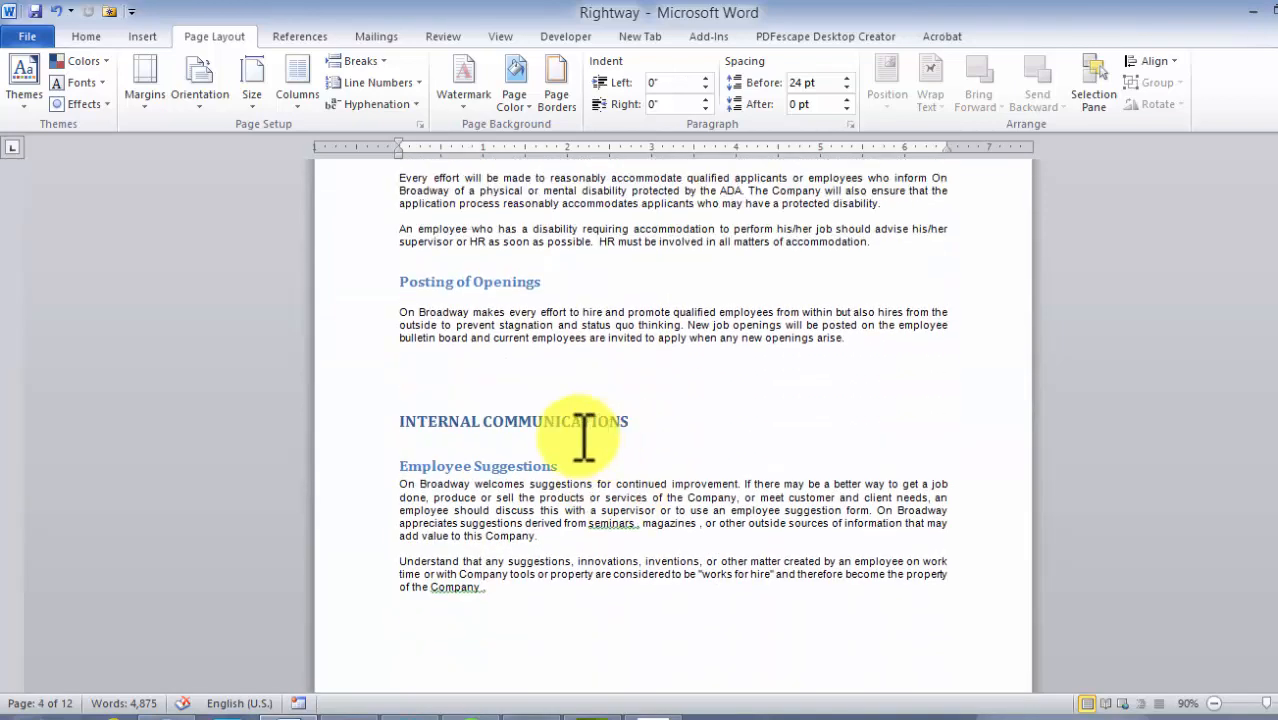
Push the INTERNAL COMMUNICATIONS section title onto a new page by adding blank paragraphs before it
{"action": "left_click", "coordinate": [433, 420]}
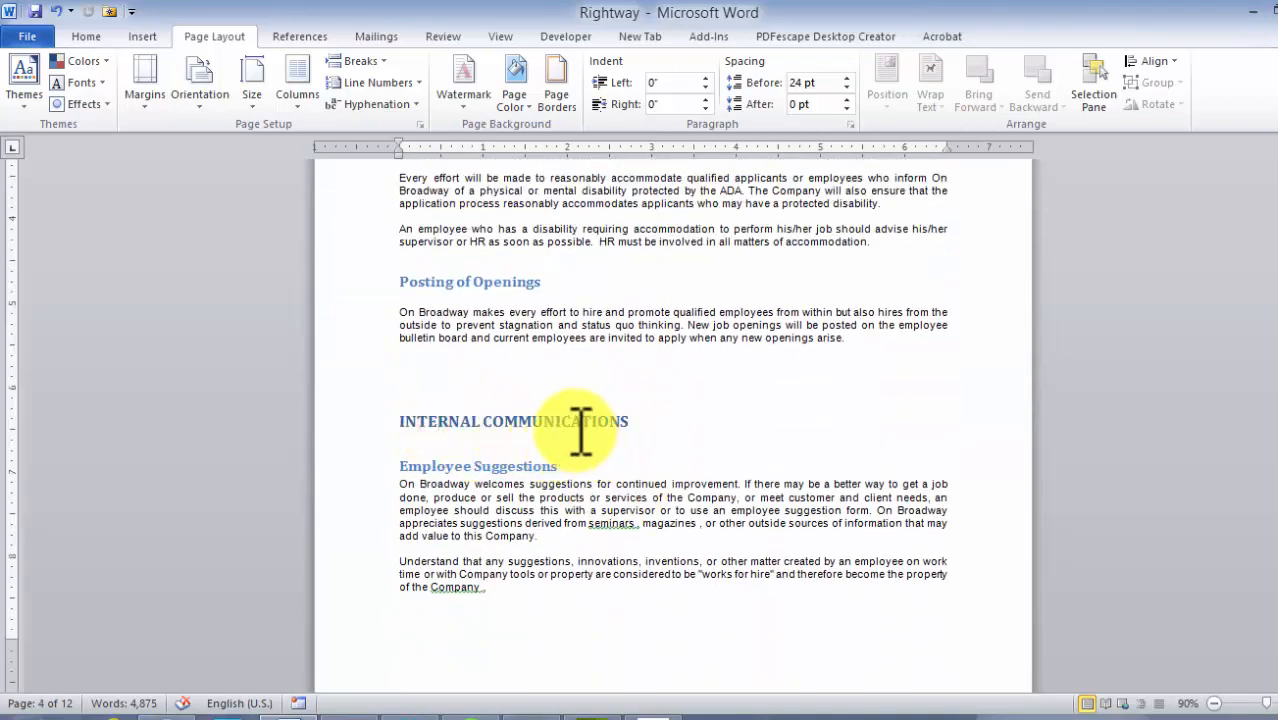
{"action": "scroll", "coordinate": [580, 425], "scroll_direction": "up", "scroll_amount": 1}
{"action": "scroll", "coordinate": [580, 425], "scroll_direction": "up", "scroll_amount": 15}
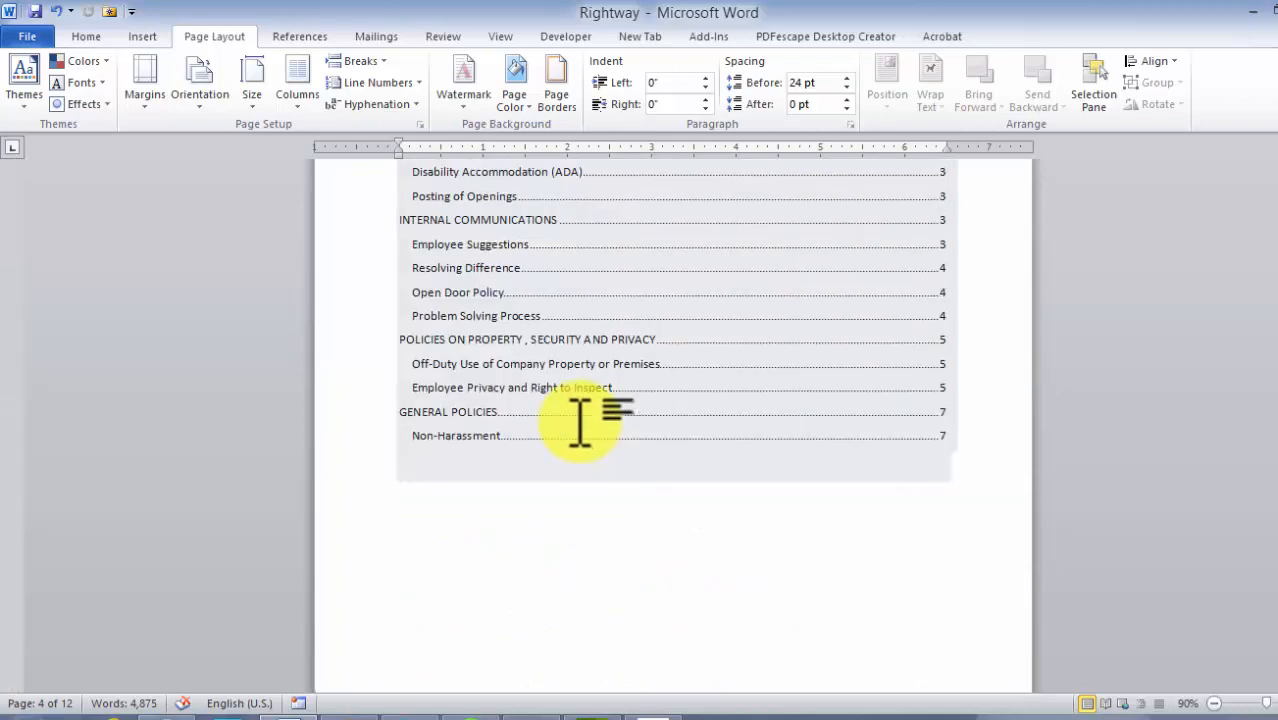
{"action": "scroll", "coordinate": [588, 400], "scroll_direction": "up", "scroll_amount": 5}
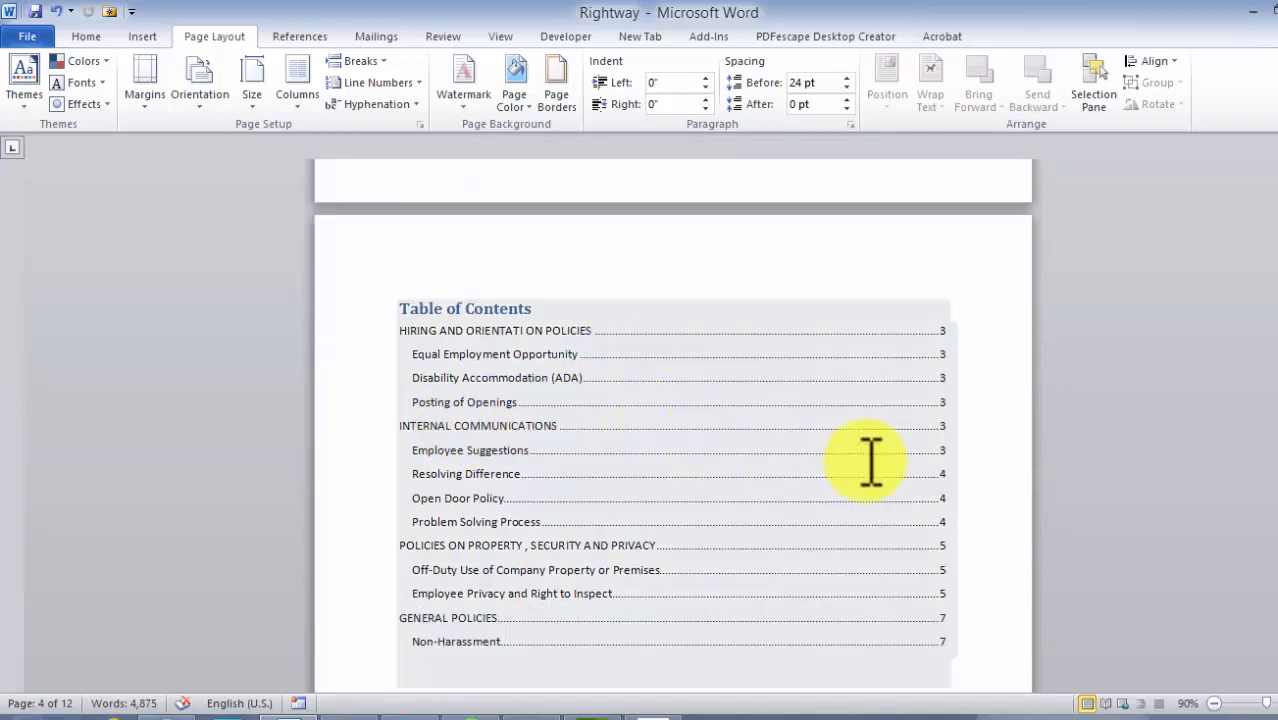
{"action": "left_click", "coordinate": [954, 425]}
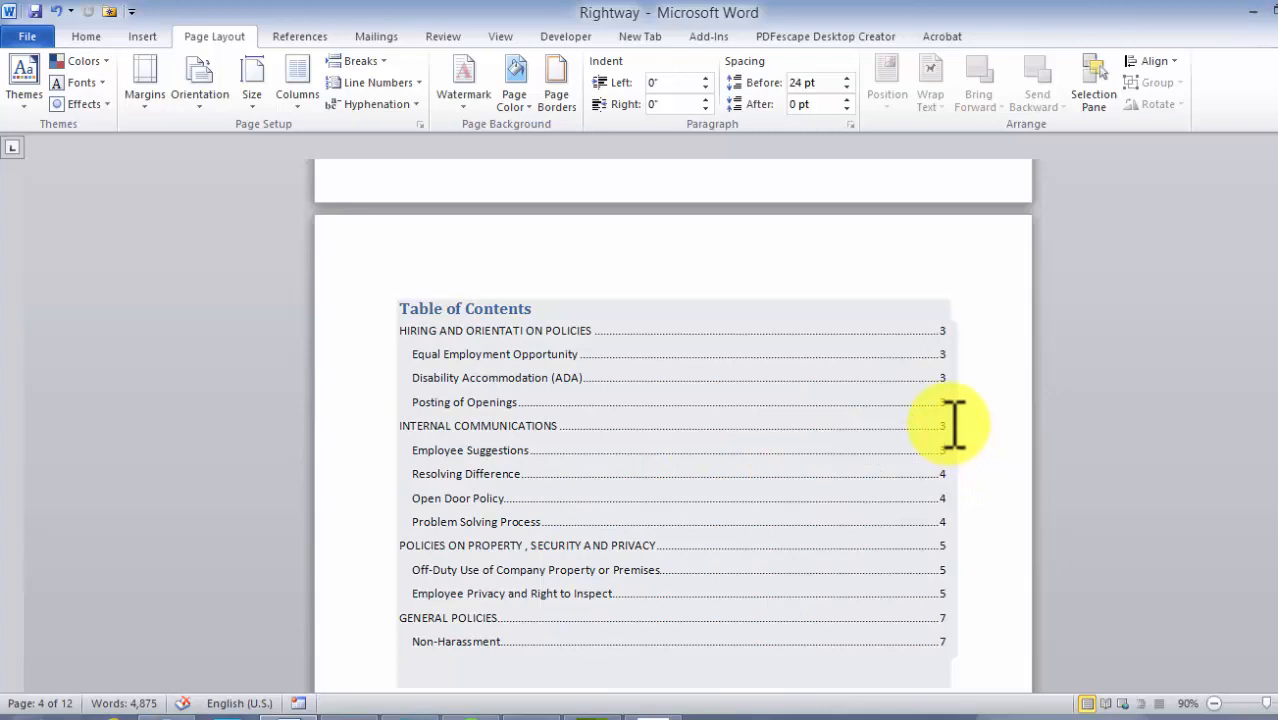
{"action": "left_click", "coordinate": [528, 402], "text": "ctrl"}
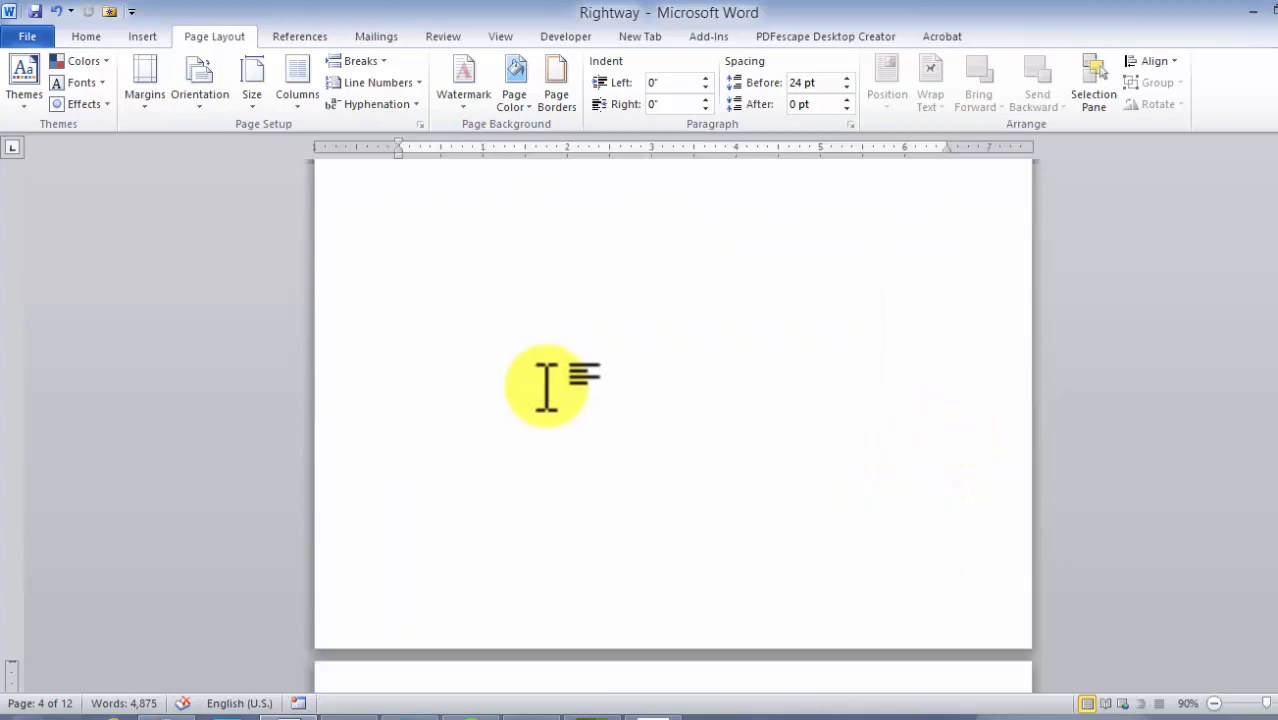
{"action": "scroll", "coordinate": [583, 364], "scroll_direction": "down", "scroll_amount": 3}
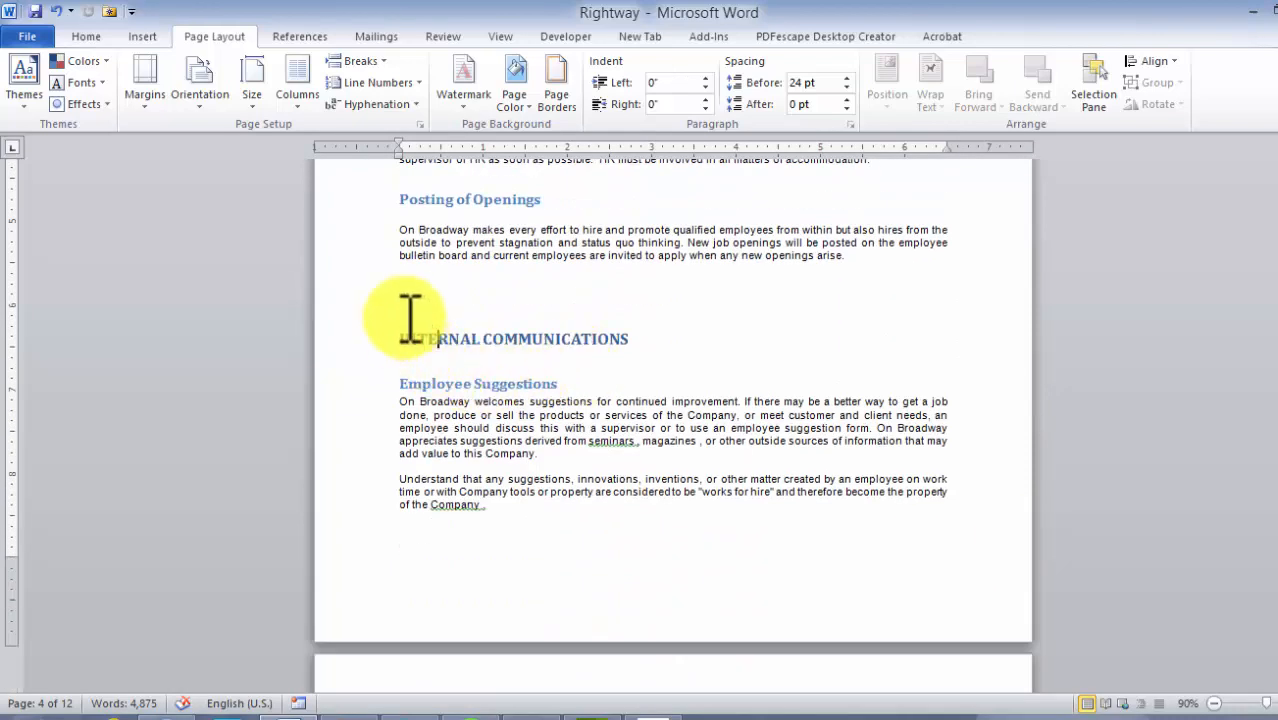
{"action": "key", "text": "Return"}
{"action": "key", "text": "Return"}
{"action": "key", "text": "Return"}
{"action": "key", "text": "Return"}
{"action": "key", "text": "Return"}
{"action": "key", "text": "Return"}
{"action": "key", "text": "Return"}
{"action": "key", "text": "Return"}
{"action": "key", "text": "Return"}
{"action": "key", "text": "Return"}
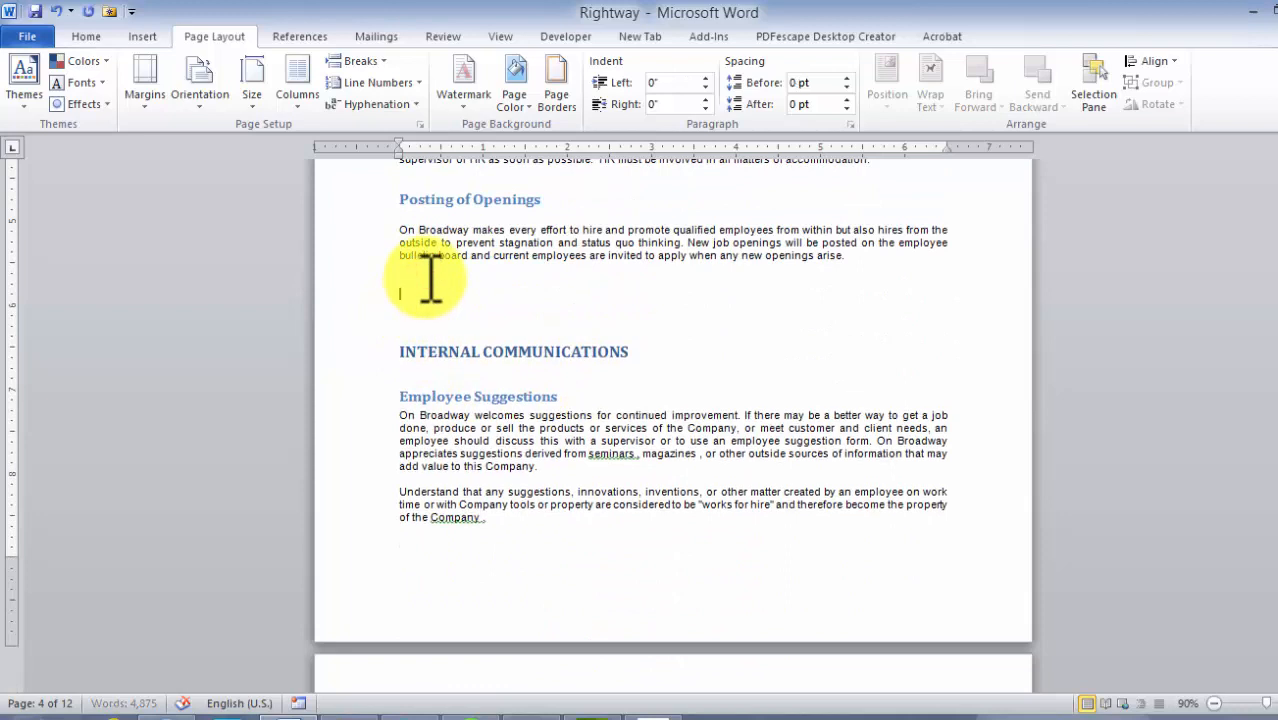
{"action": "key", "text": "Return"}
{"action": "key", "text": "Return"}
{"action": "key", "text": "Return"}
{"action": "key", "text": "Return"}
{"action": "key", "text": "Return"}
{"action": "key", "text": "Return"}
{"action": "key", "text": "Return"}
{"action": "key", "text": "Return"}
{"action": "key", "text": "Return"}
{"action": "key", "text": "Return"}
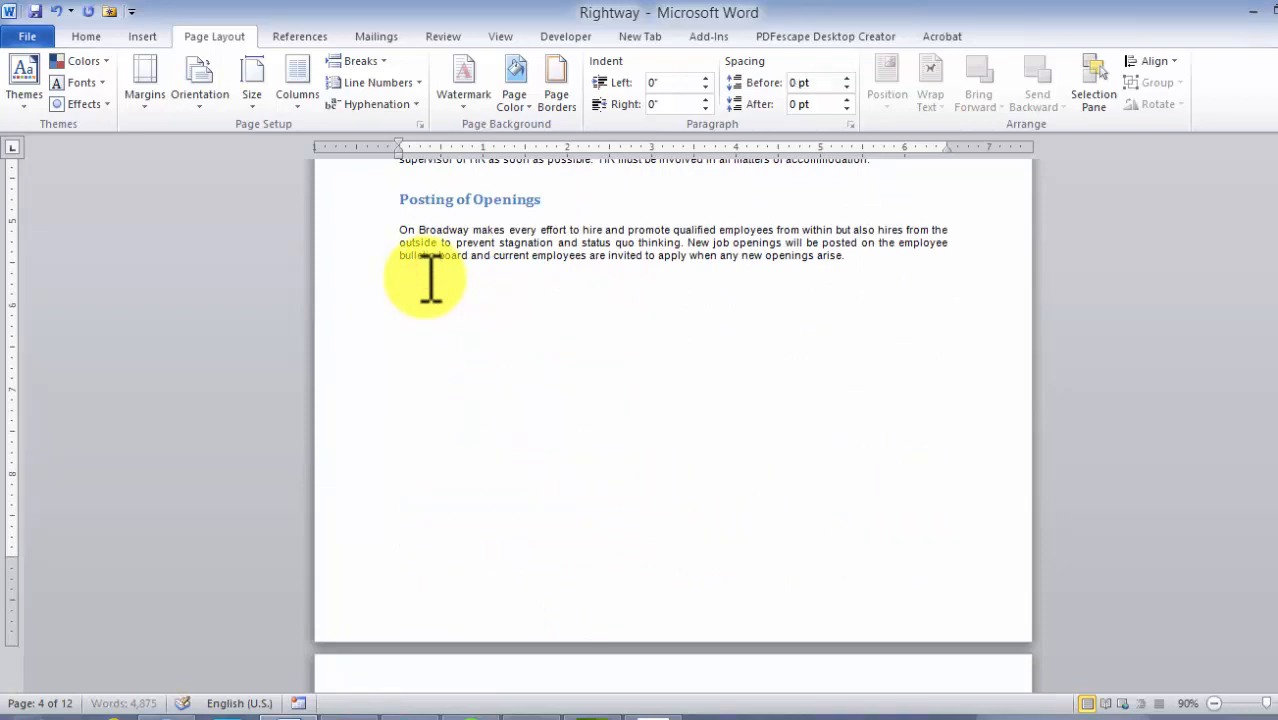
Update the entire table of contents
{"action": "scroll", "coordinate": [425, 280], "scroll_direction": "up", "scroll_amount": 15}
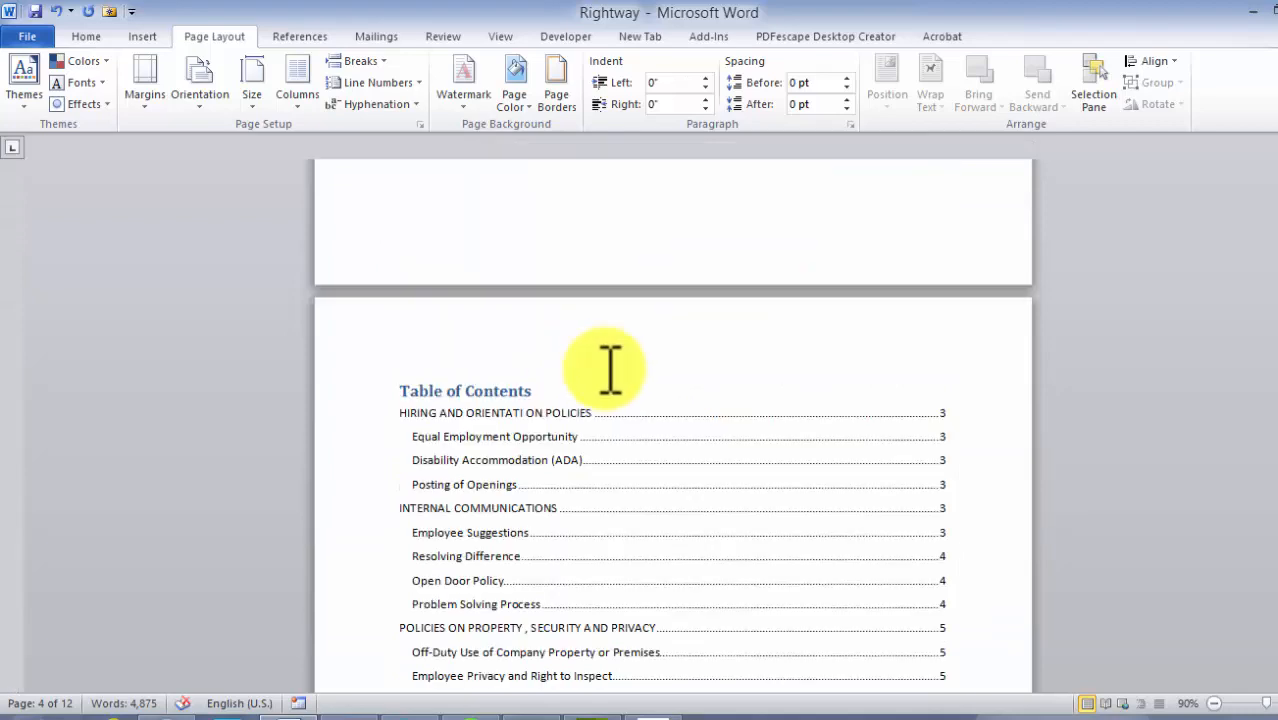
{"action": "left_click", "coordinate": [440, 388]}
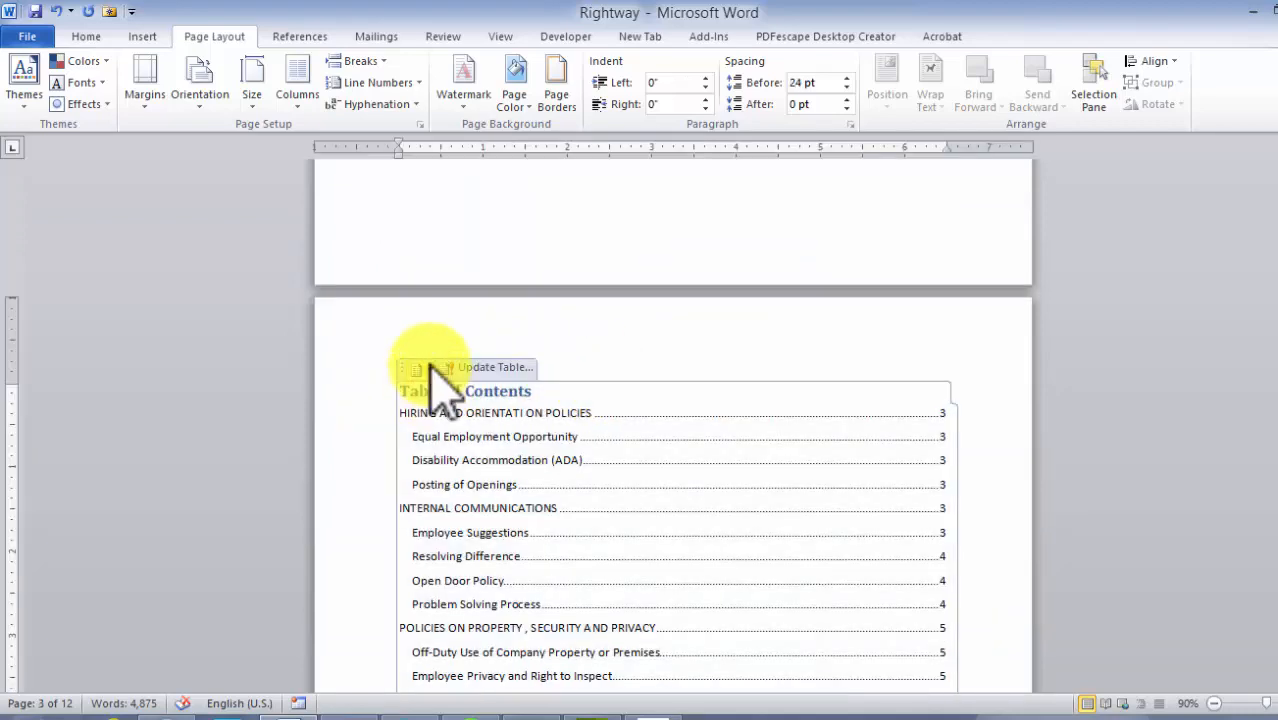
{"action": "left_click", "coordinate": [420, 368]}
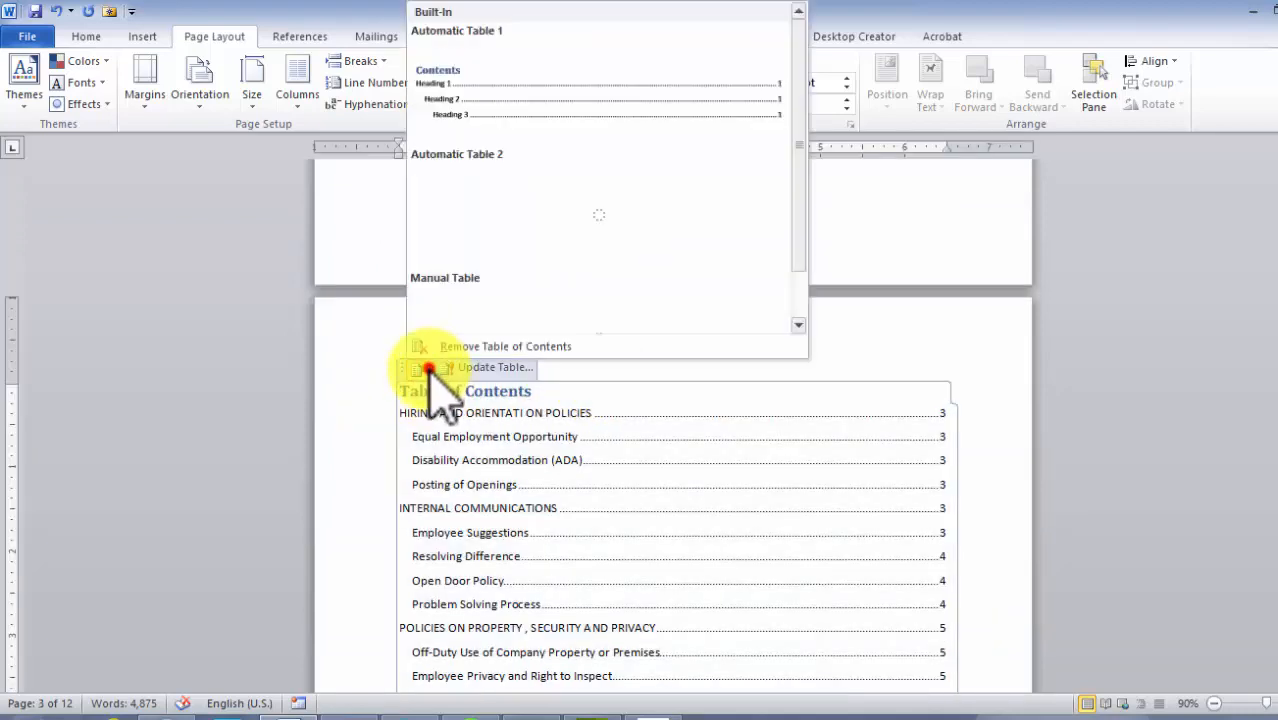
{"action": "left_click", "coordinate": [490, 370]}
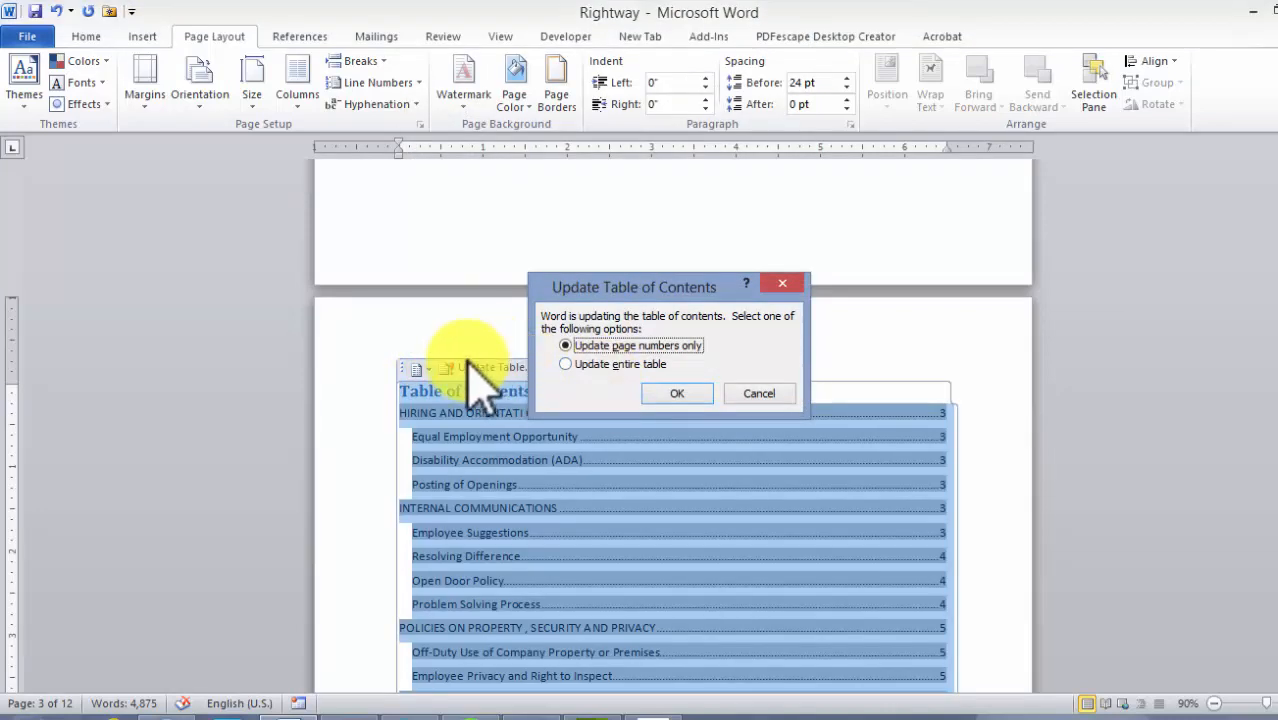
{"action": "left_click", "coordinate": [565, 364]}
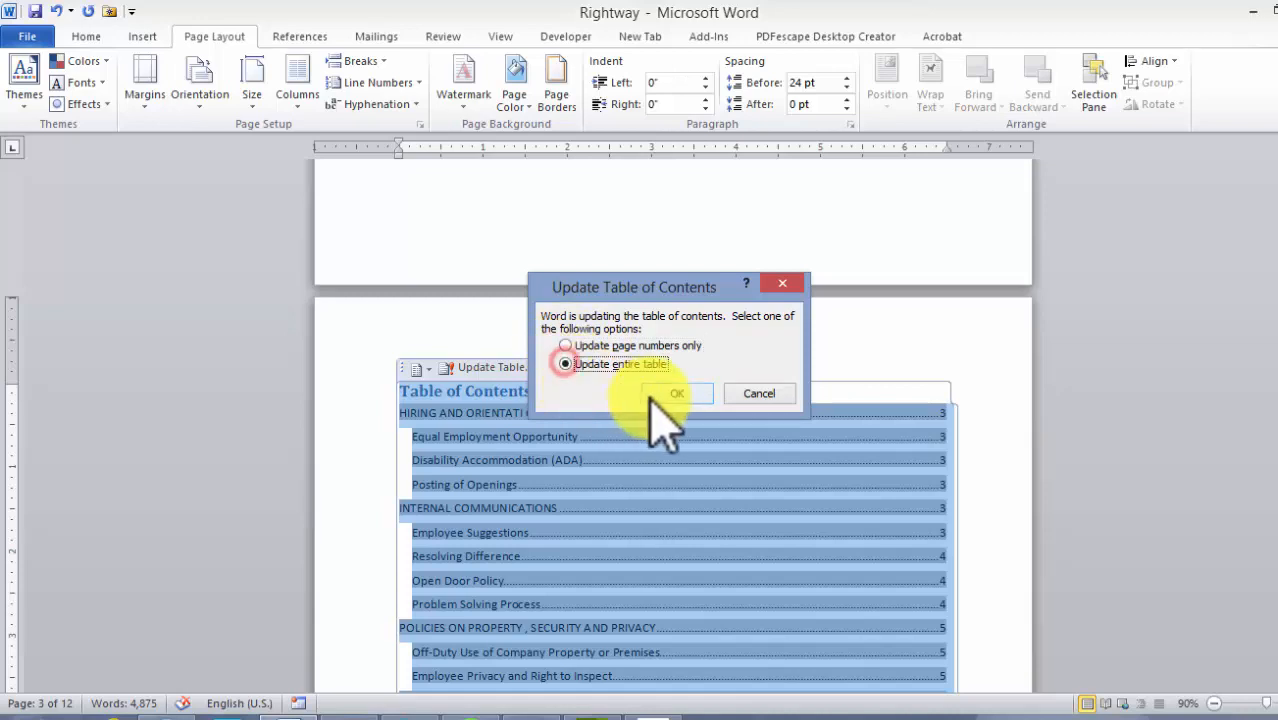
{"action": "left_click", "coordinate": [668, 394]}
Follow the Problem Solving Process link in the table of contents and return to the table
{"action": "scroll", "coordinate": [1036, 411], "scroll_direction": "down", "scroll_amount": 3}
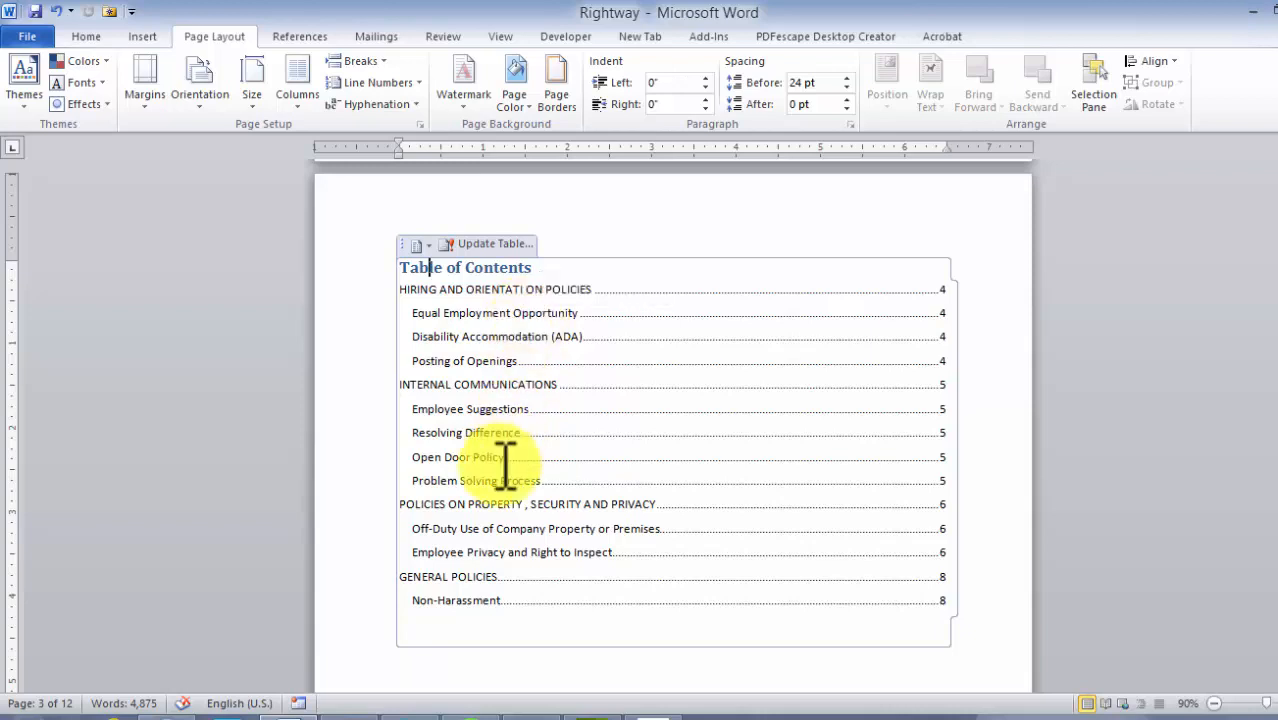
{"action": "left_click", "coordinate": [445, 484]}
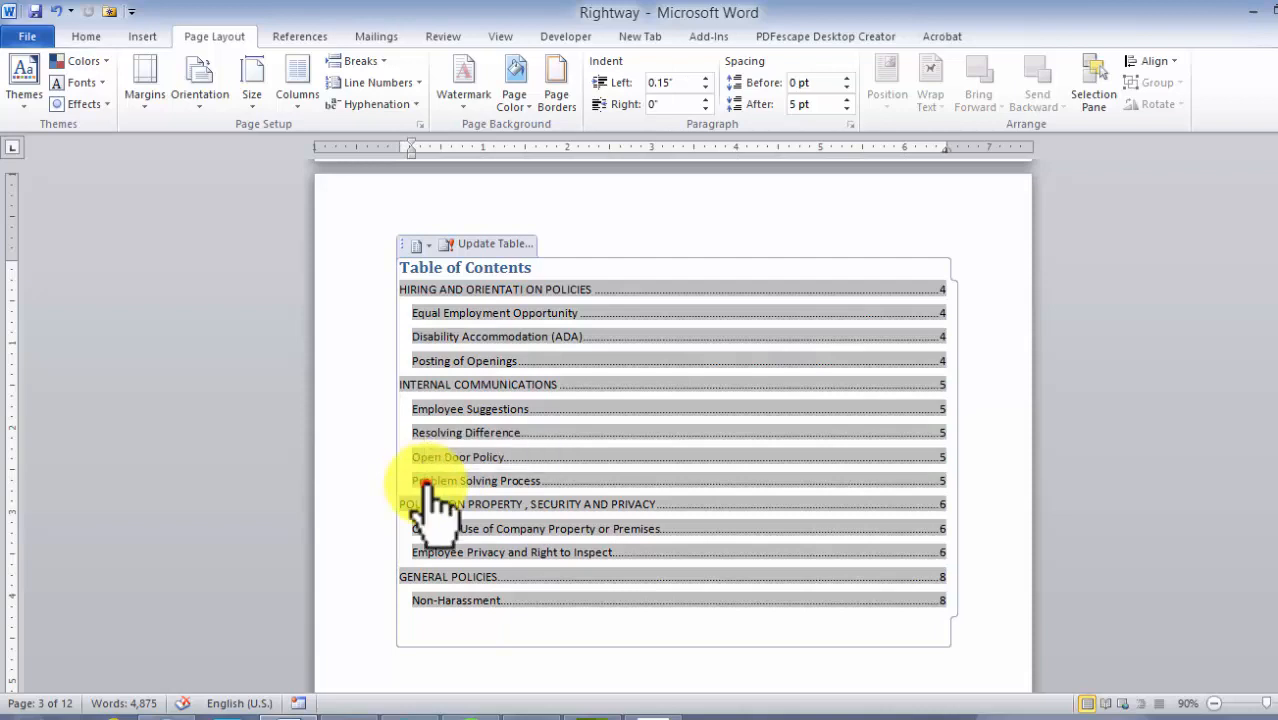
{"action": "left_click", "coordinate": [431, 481], "text": "ctrl"}
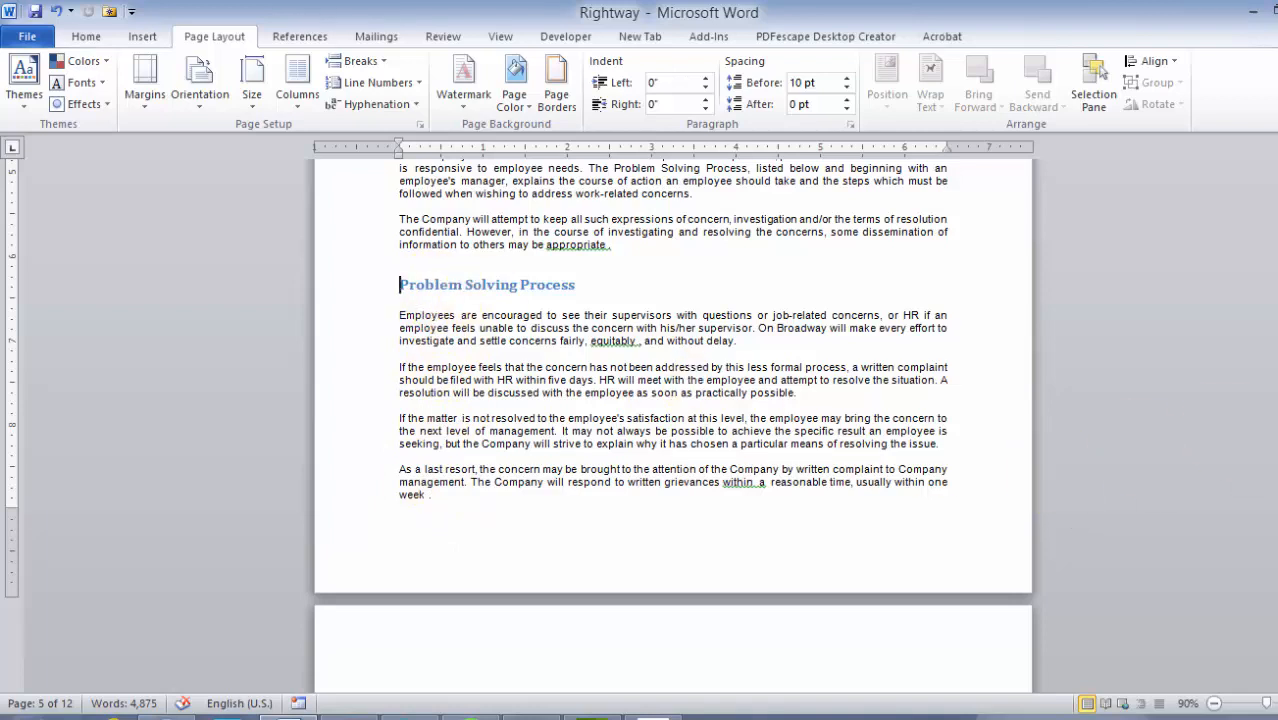
{"action": "left_click_drag", "start_coordinate": [1275, 340], "coordinate": [1275, 257]}
{"action": "scroll", "coordinate": [970, 357], "scroll_direction": "down", "scroll_amount": 3}
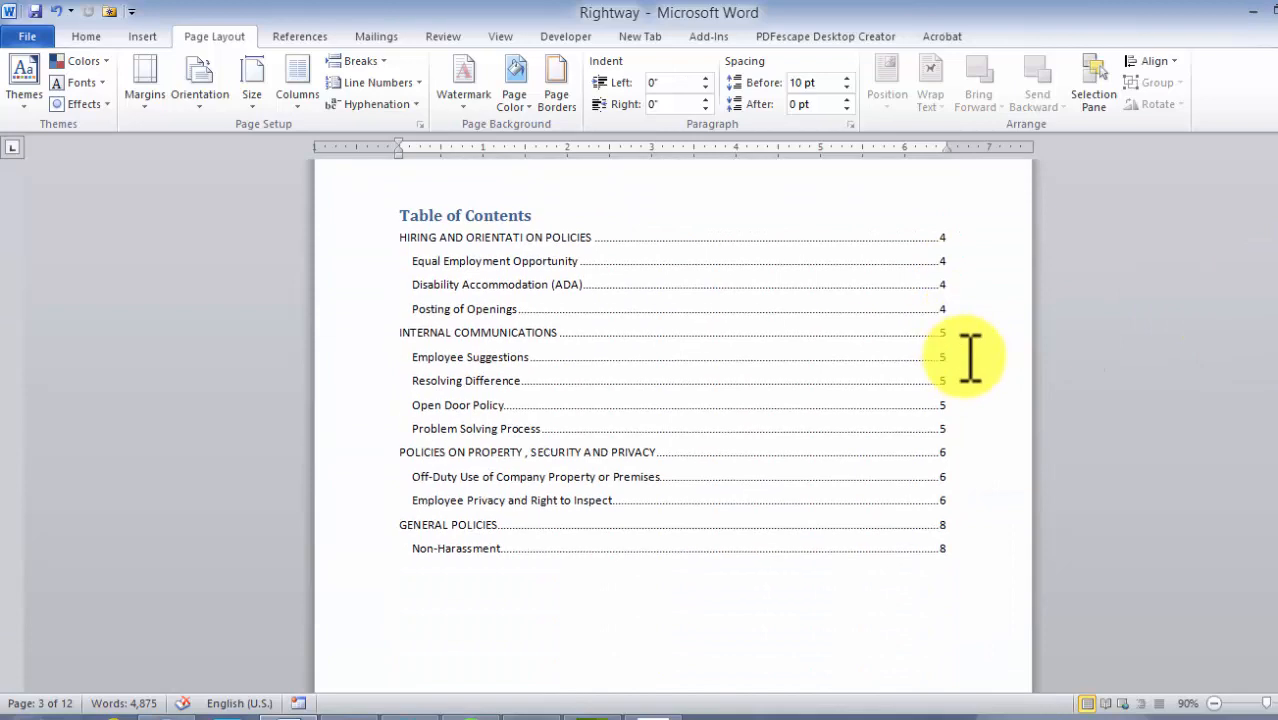